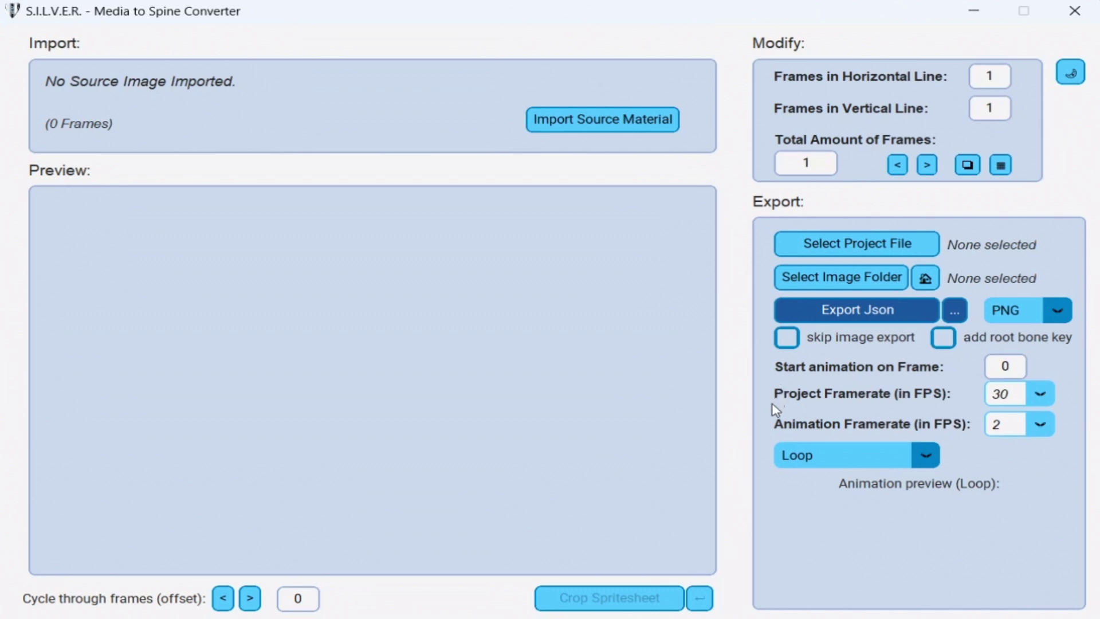
- Import polar bear.gif from the Import Material folder as source material
click(620, 132)
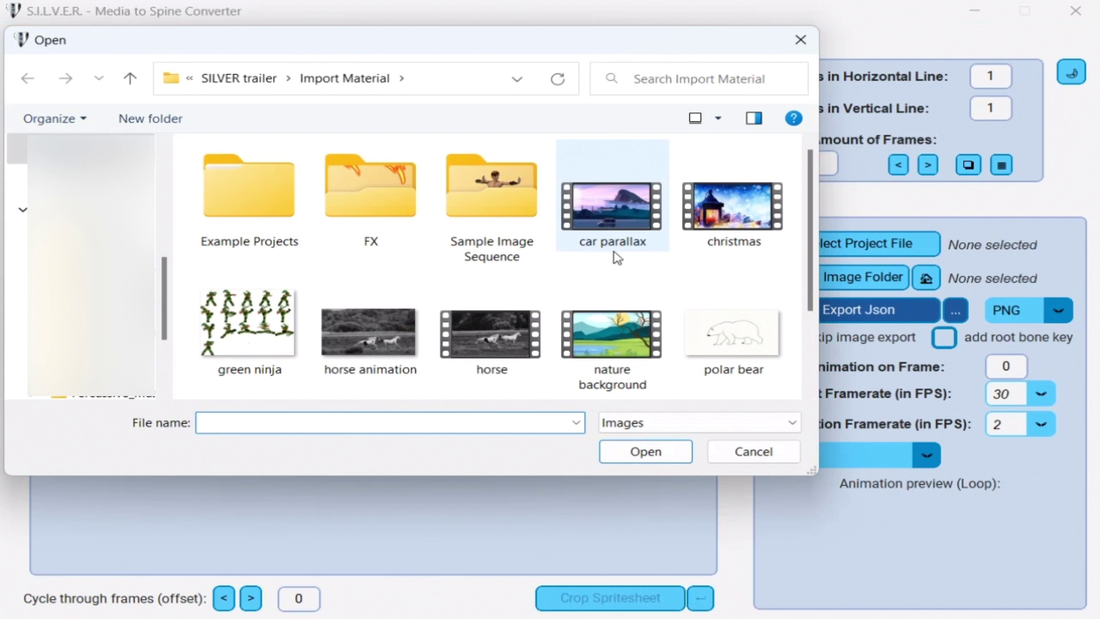
scroll(619, 294, down, 2)
scroll(692, 252, up, 2)
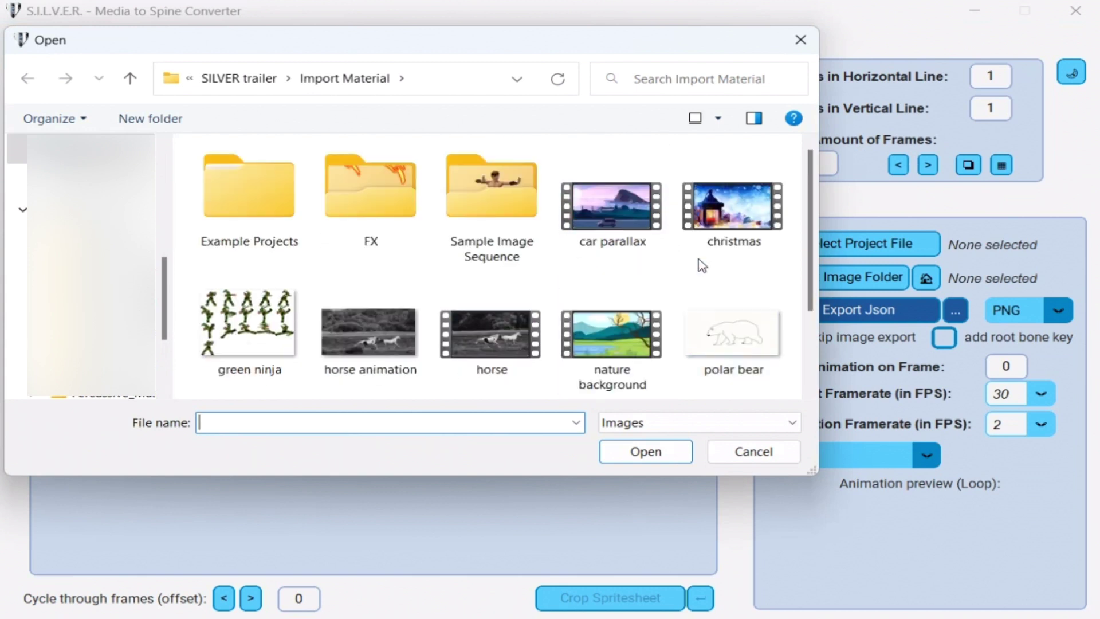
click(741, 338)
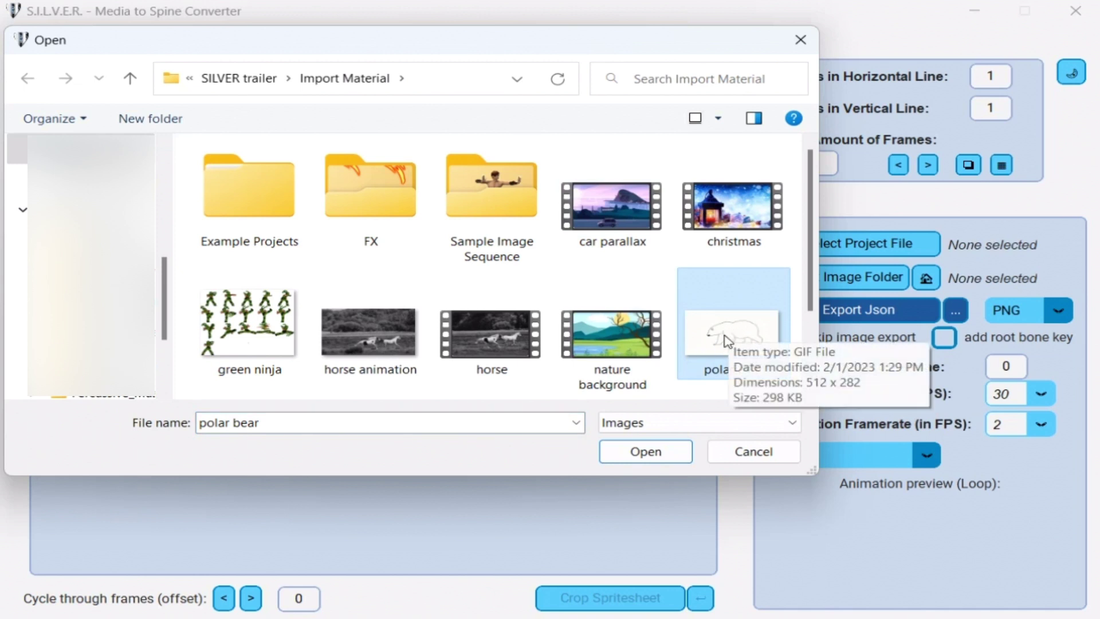
double_click(726, 340)
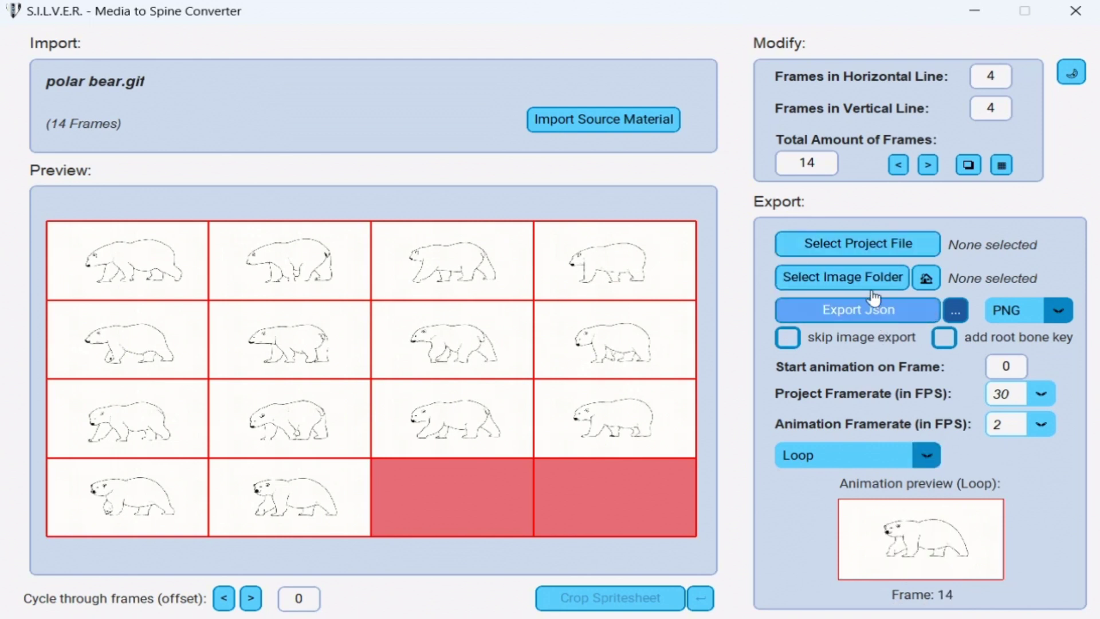
- Target Example Projects/Bear Animation/Bear Project, use its folder for images, and add a root bone key
click(872, 246)
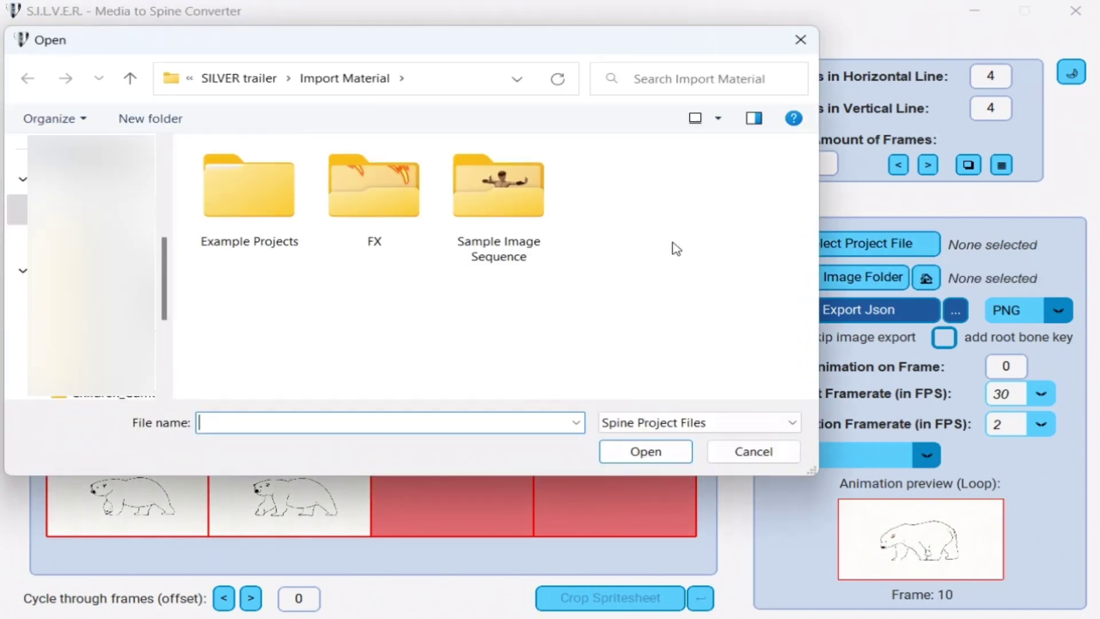
double_click(275, 208)
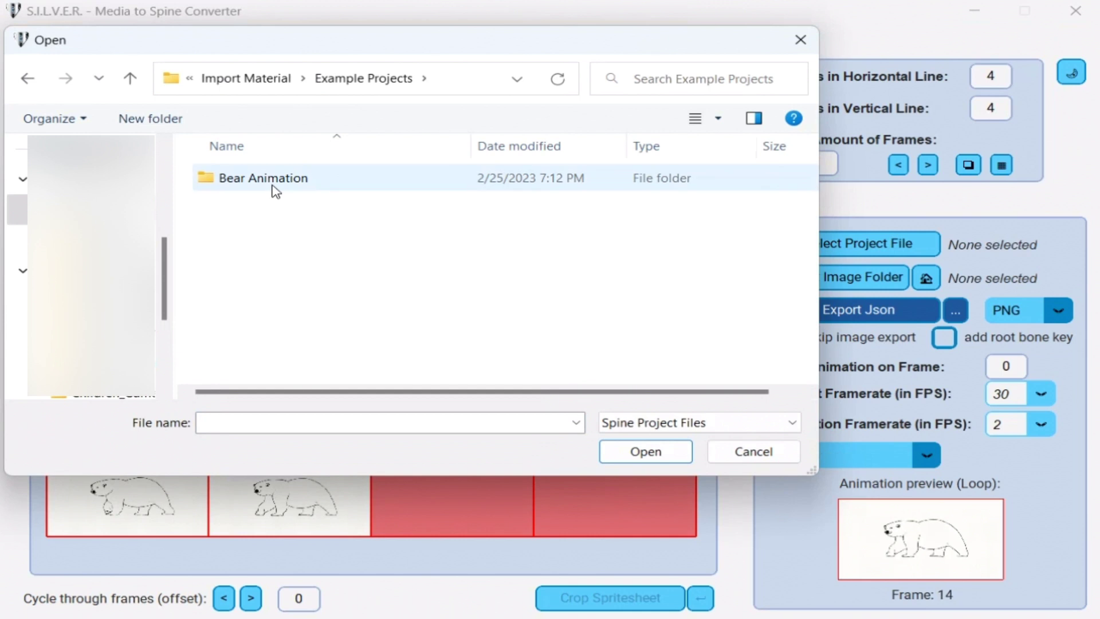
double_click(276, 189)
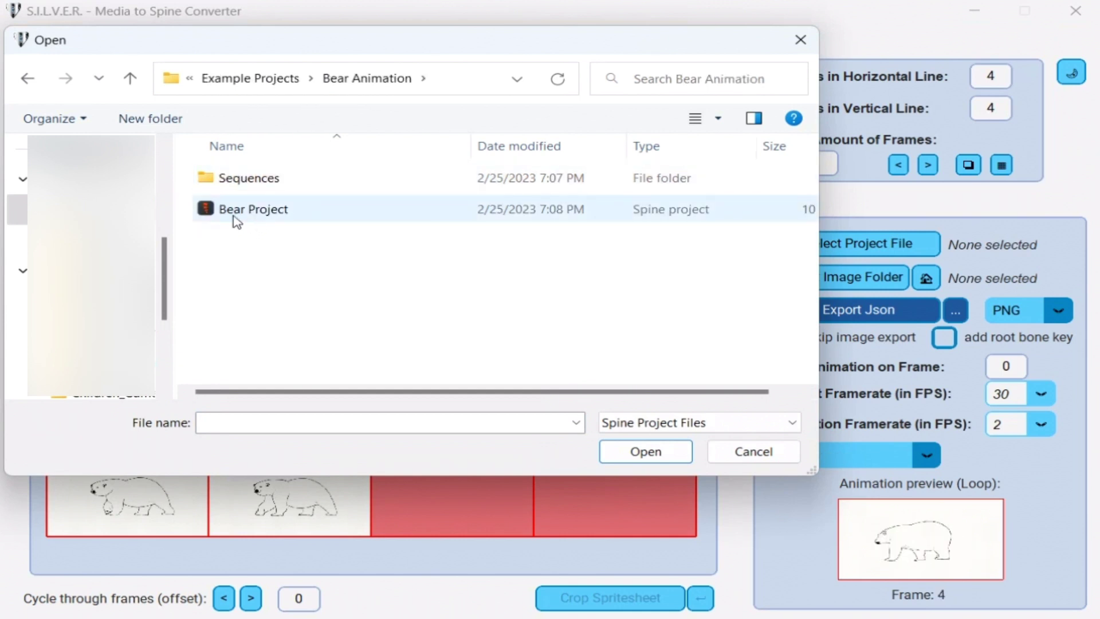
double_click(240, 220)
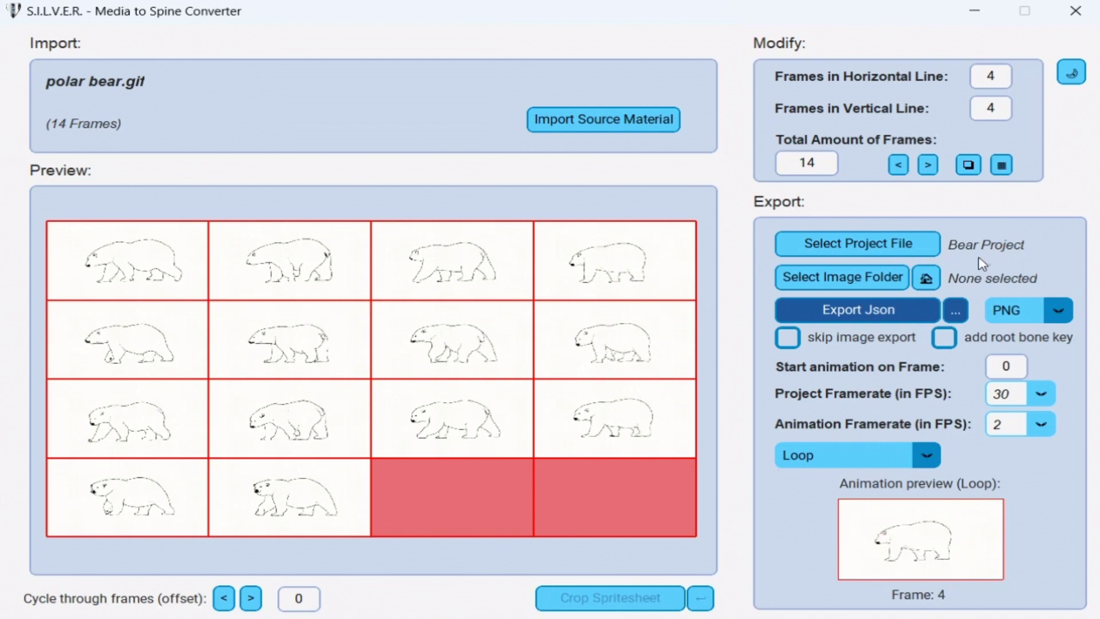
click(926, 282)
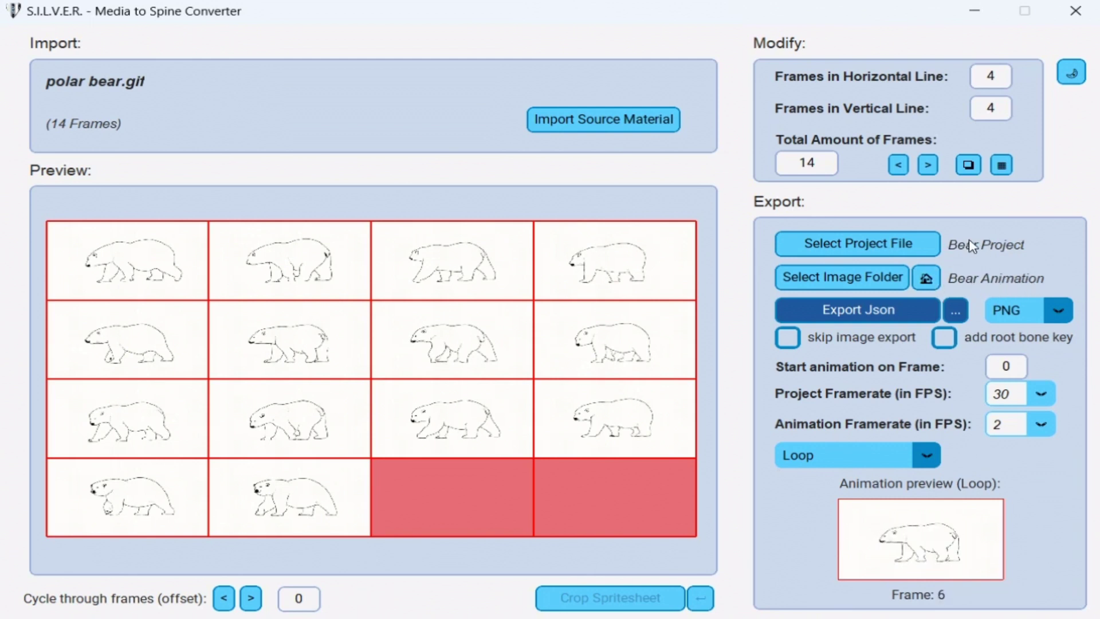
click(944, 342)
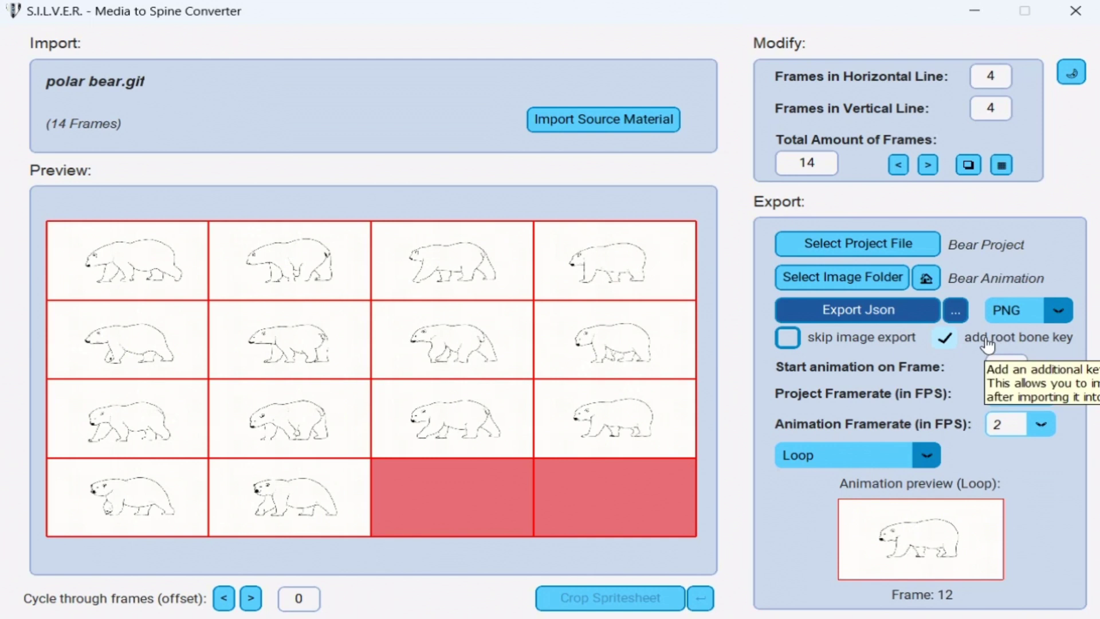
- Export polar bear image sequence.json with its image folder and dismiss the success message
click(864, 314)
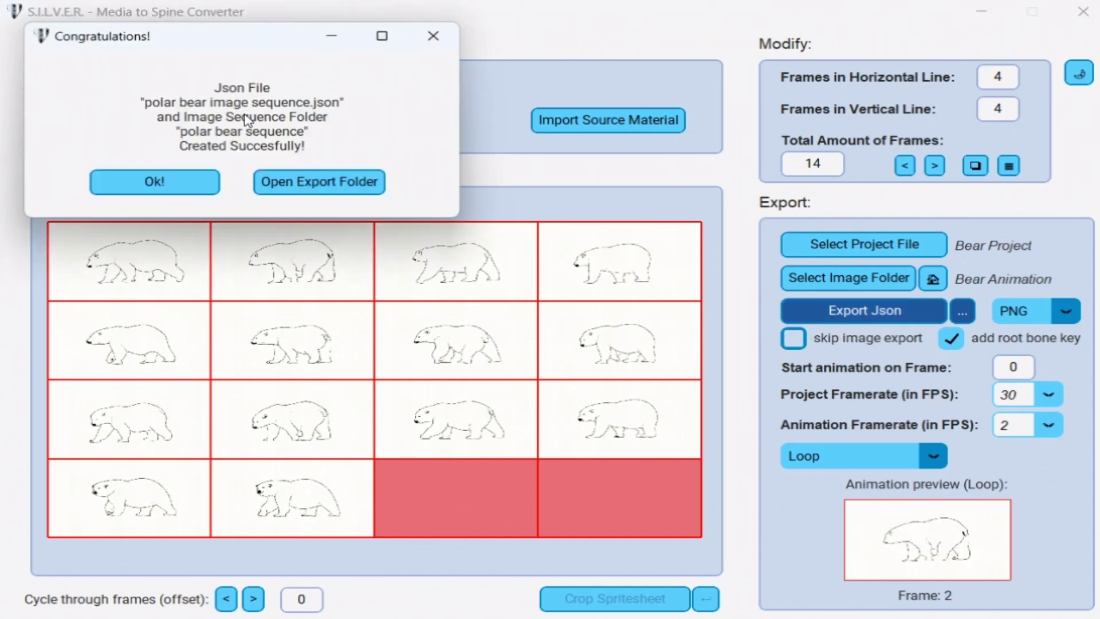
click(161, 184)
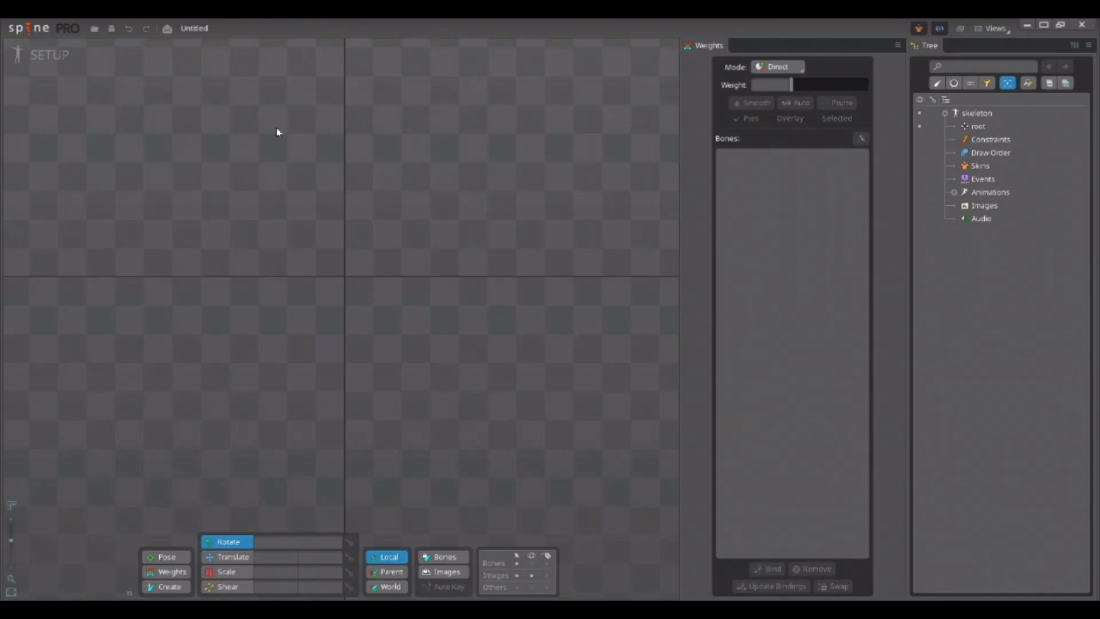
- Open Bear Project from Recent Projects, preview its walk in Animate, then return to Setup
click(31, 33)
mouse_move(39, 78)
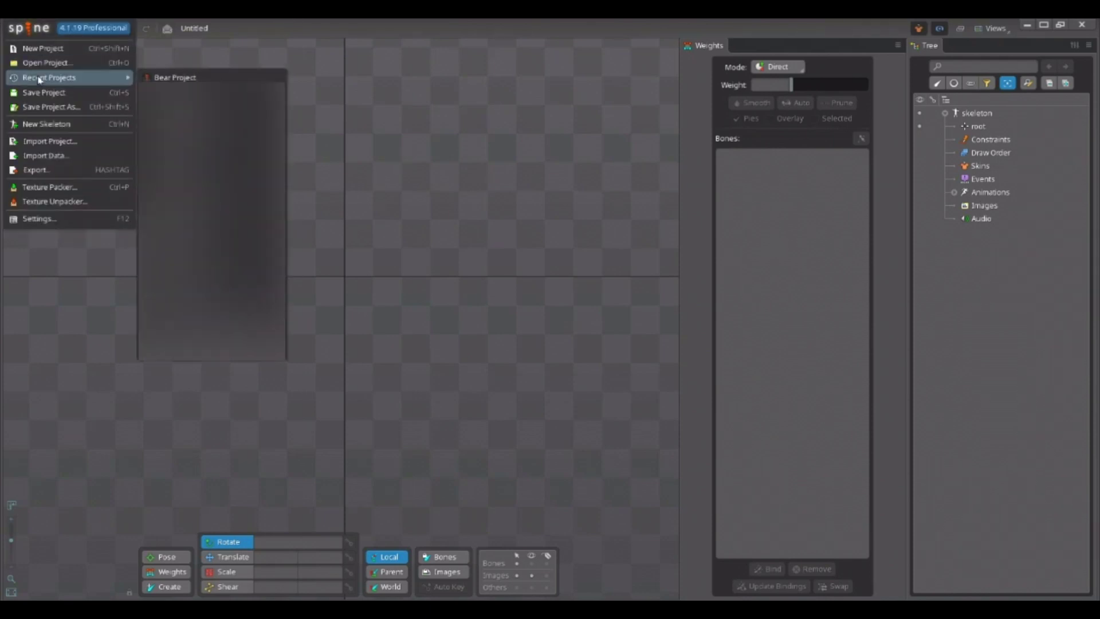
click(201, 77)
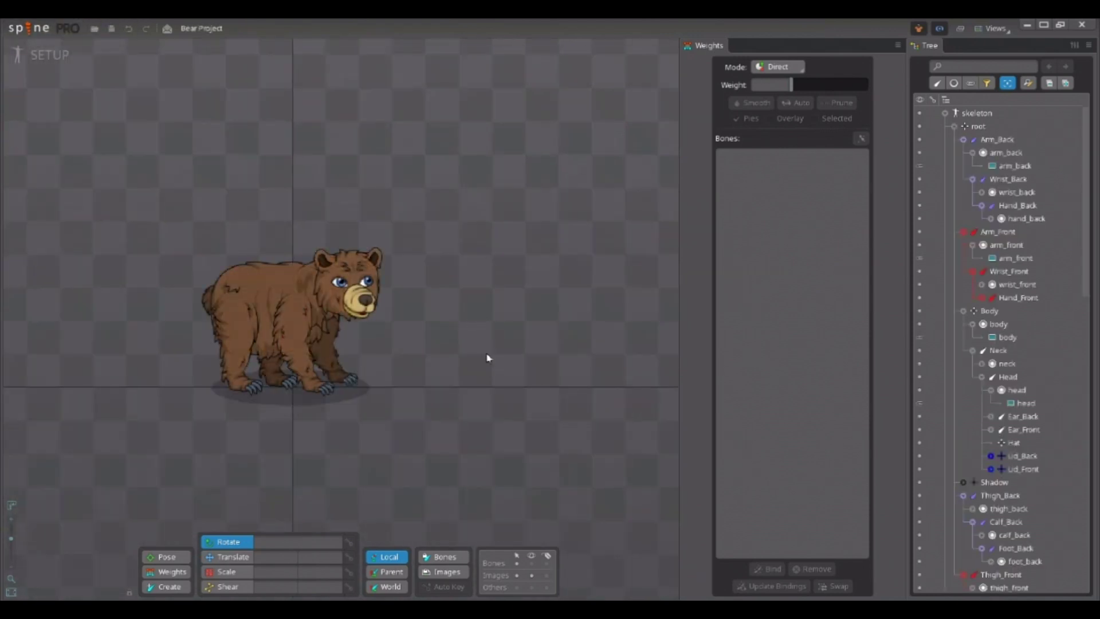
click(45, 53)
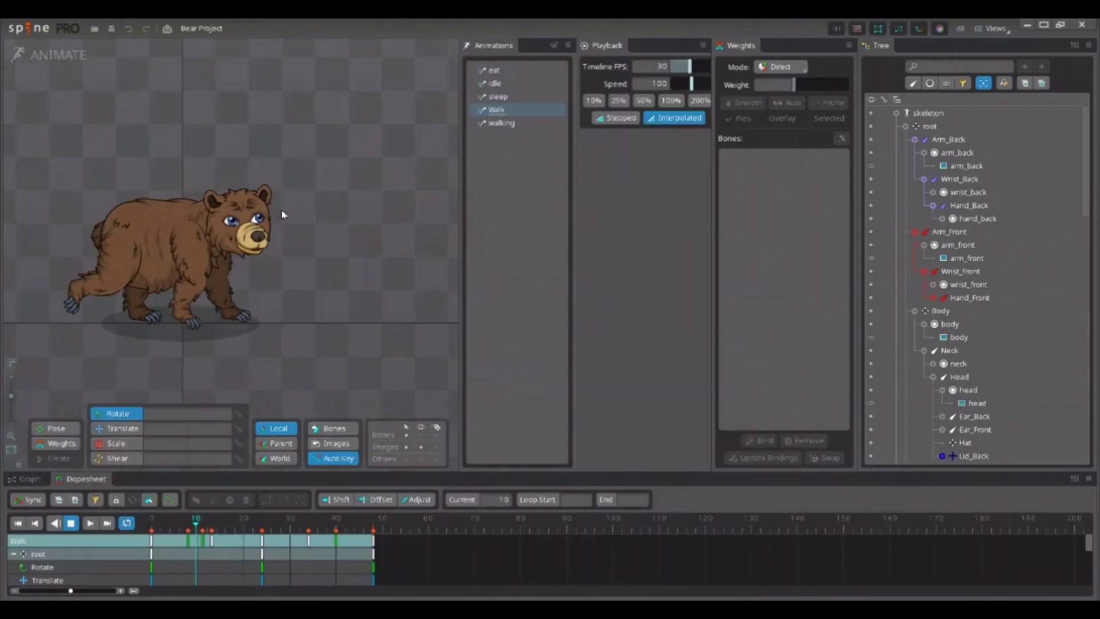
click(65, 64)
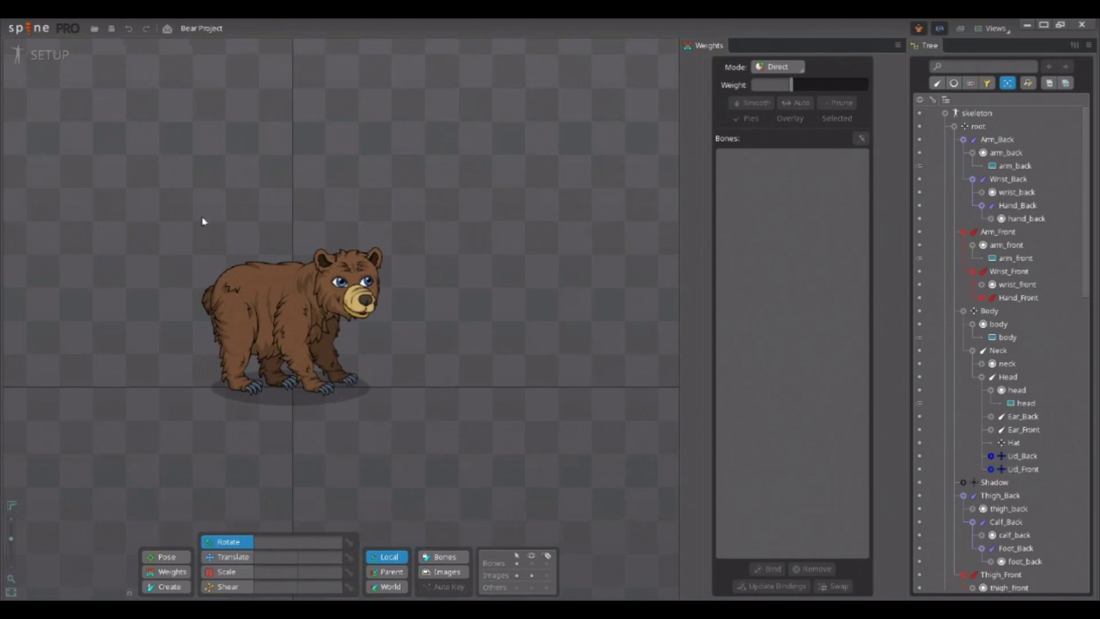
click(35, 30)
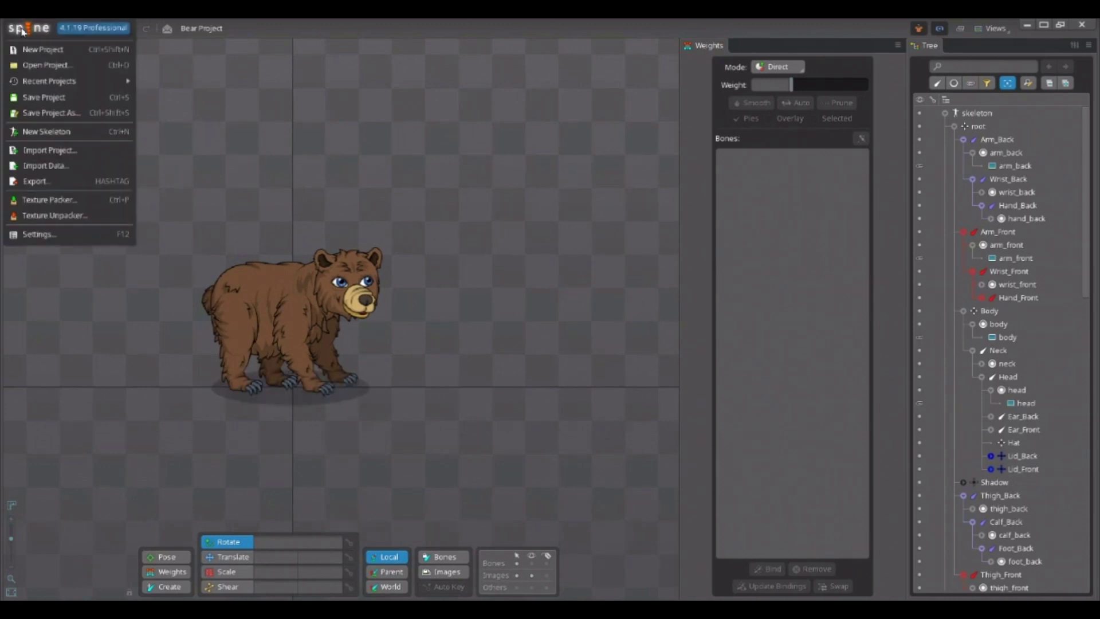
- Choose Bear Animation/polar bear image sequence.json as the data to import
click(77, 160)
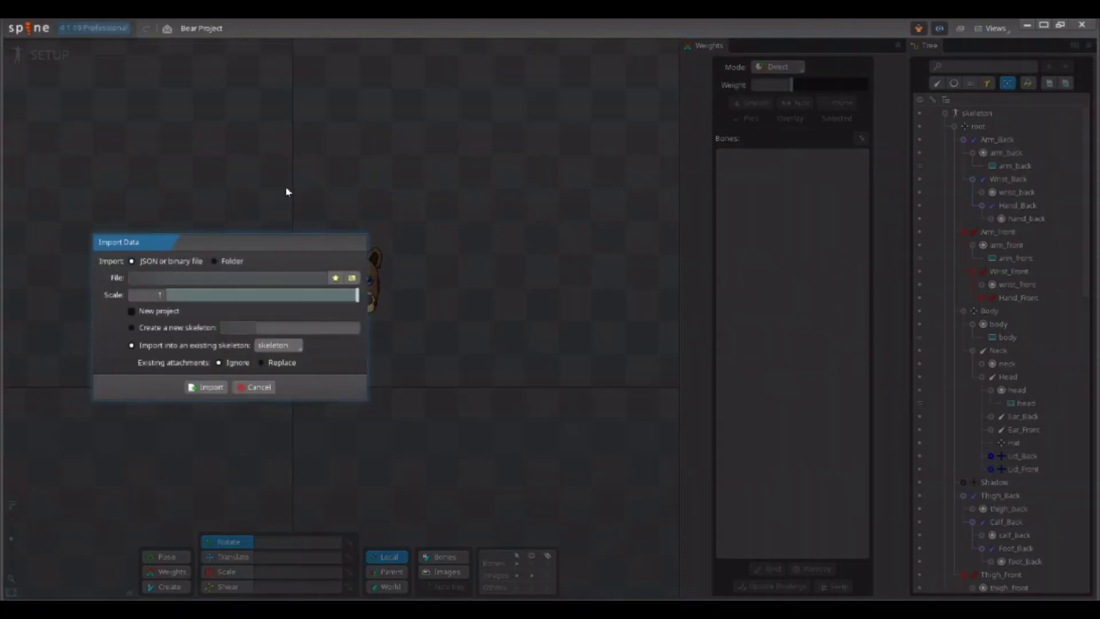
click(353, 278)
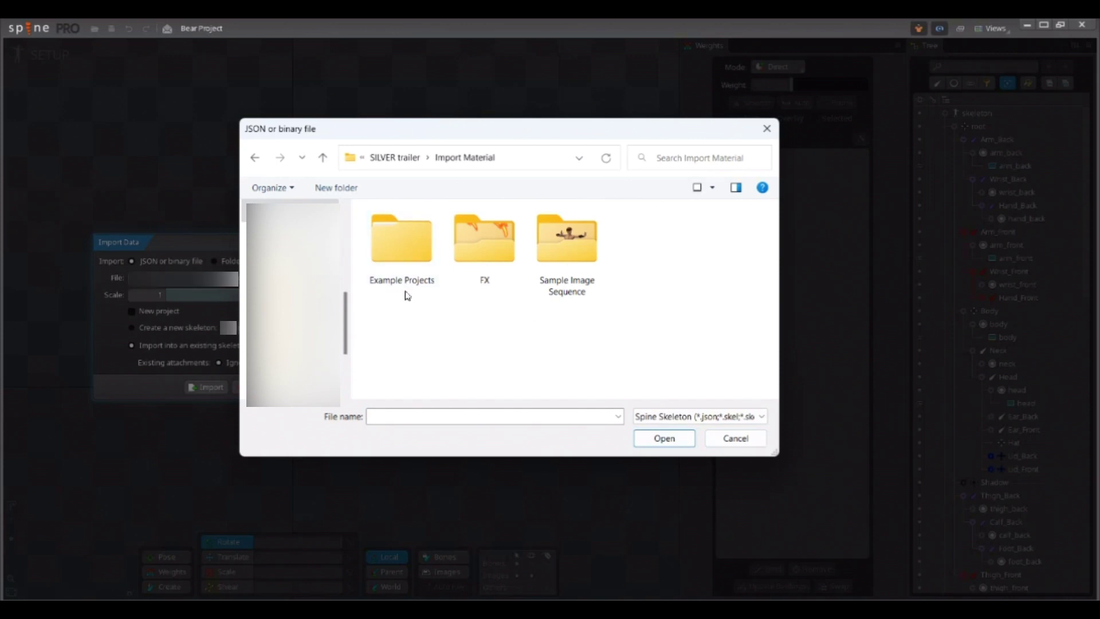
double_click(405, 246)
double_click(410, 232)
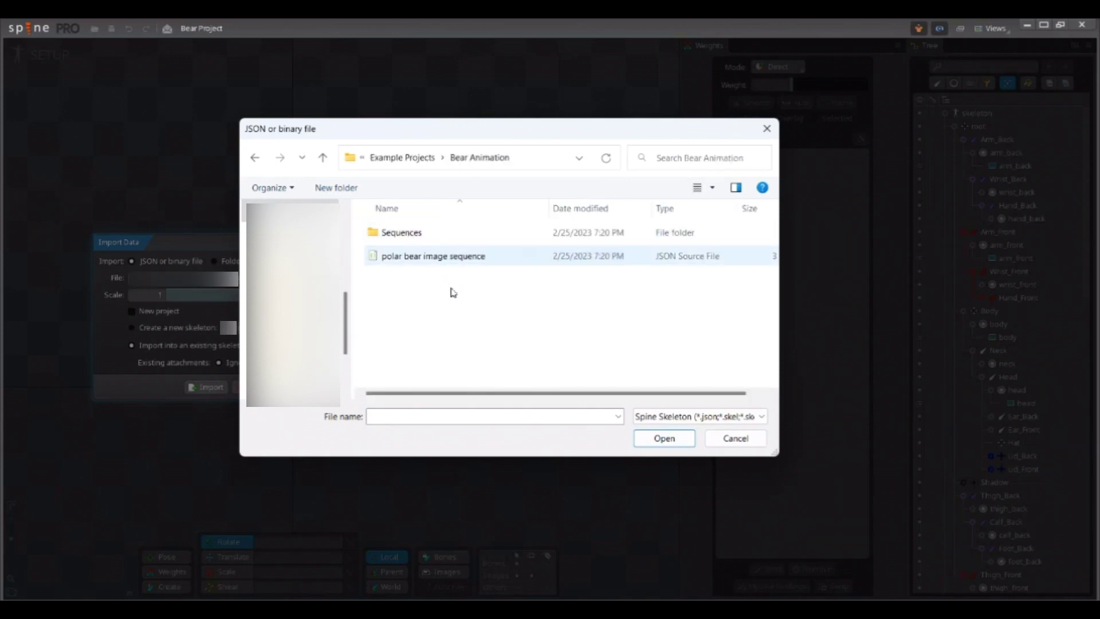
click(410, 258)
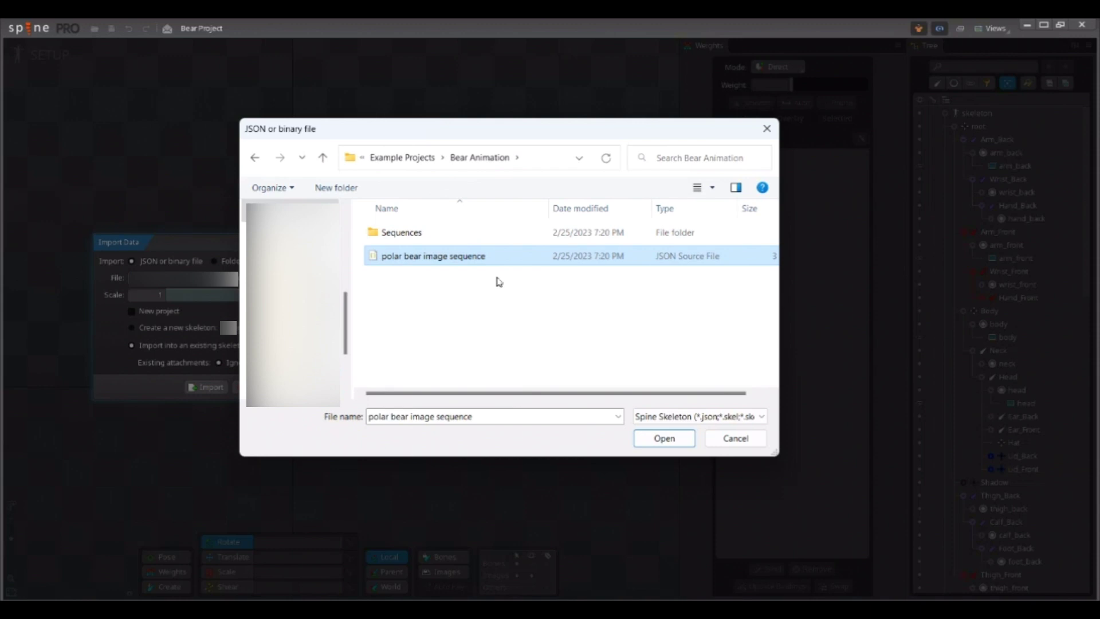
double_click(434, 258)
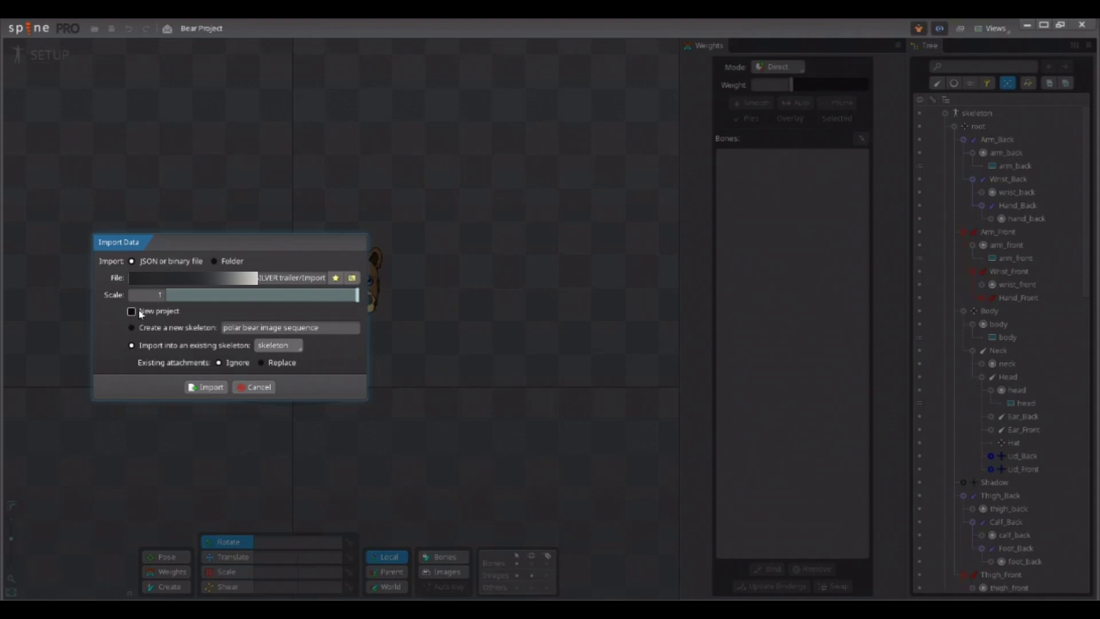
- Import it into Bear Project as a new skeleton
click(132, 314)
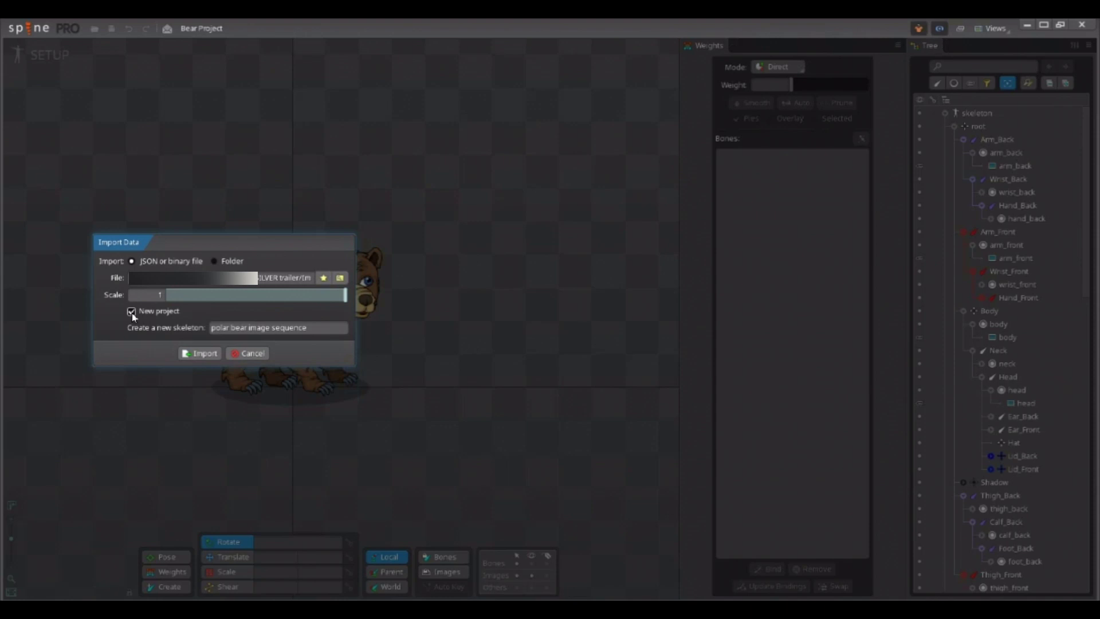
click(132, 312)
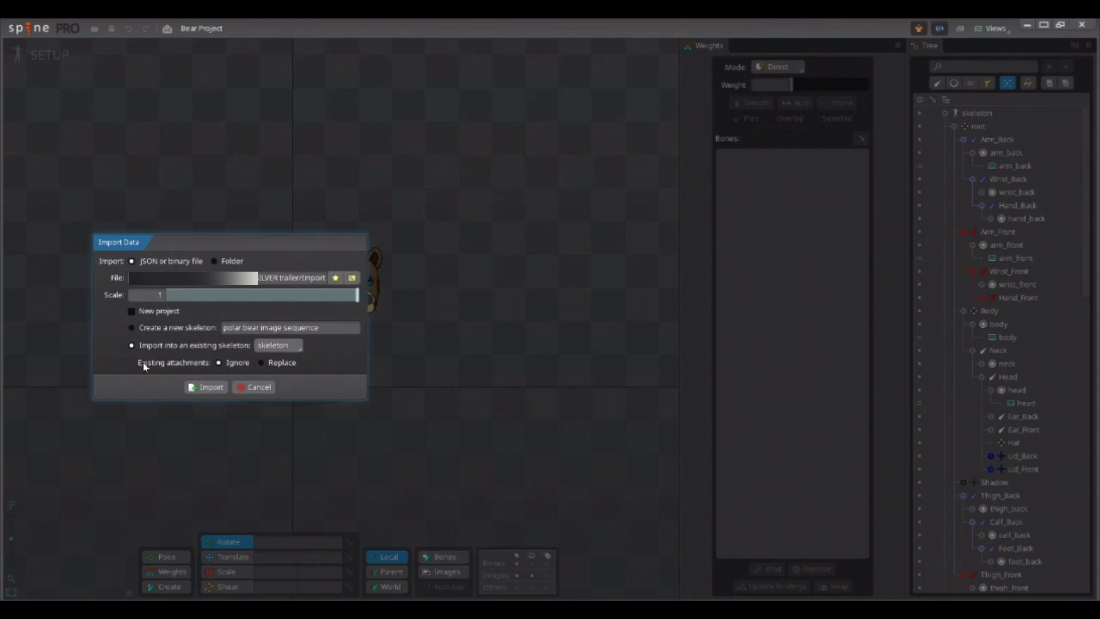
click(133, 329)
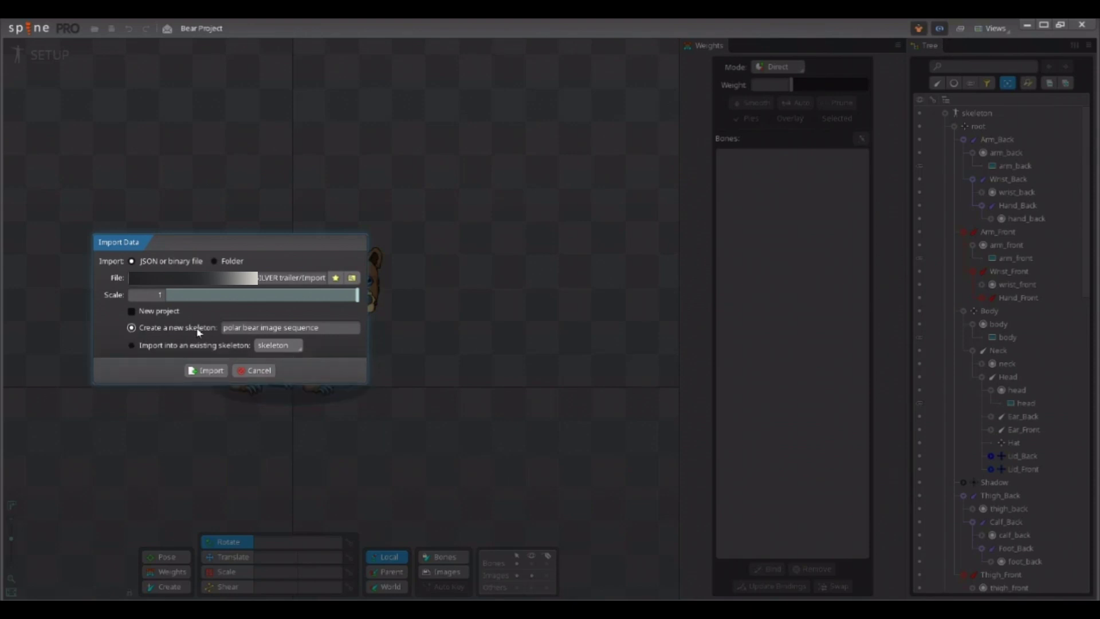
click(210, 371)
- Select the polar bear skeleton and move it up and to the right of the brown bear
scroll(498, 322, down, 5)
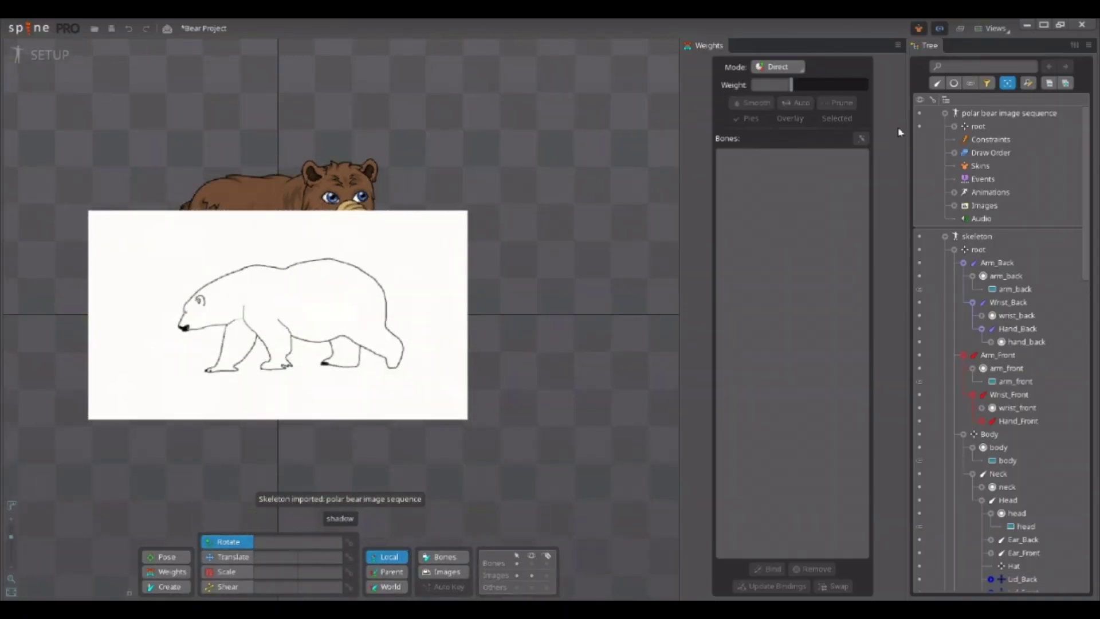
click(1025, 117)
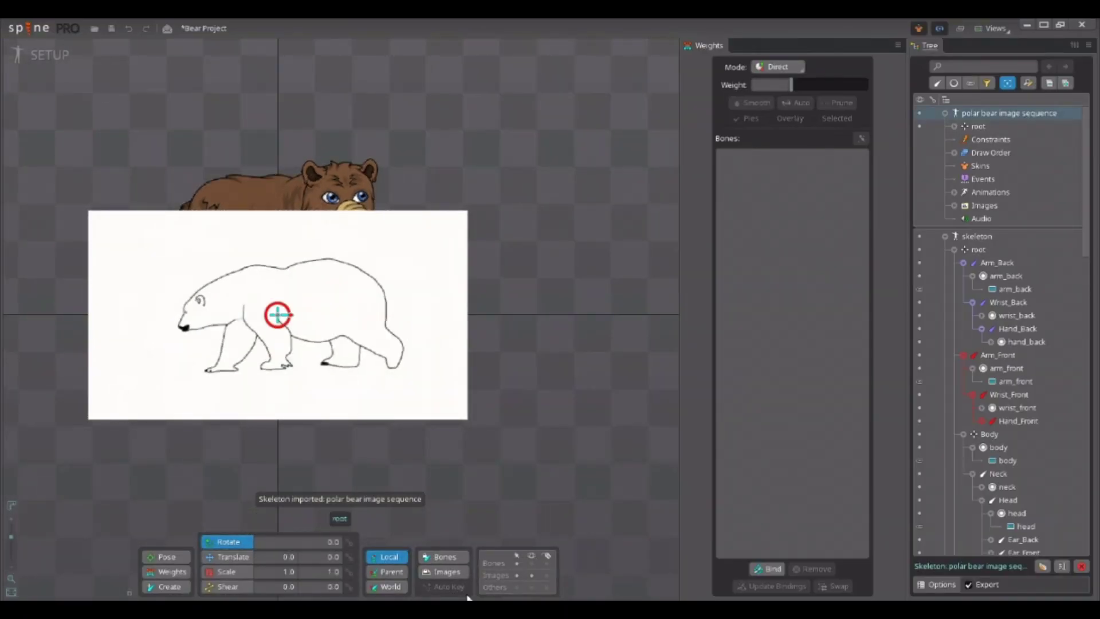
click(532, 565)
click(235, 558)
drag(246, 502, 457, 422)
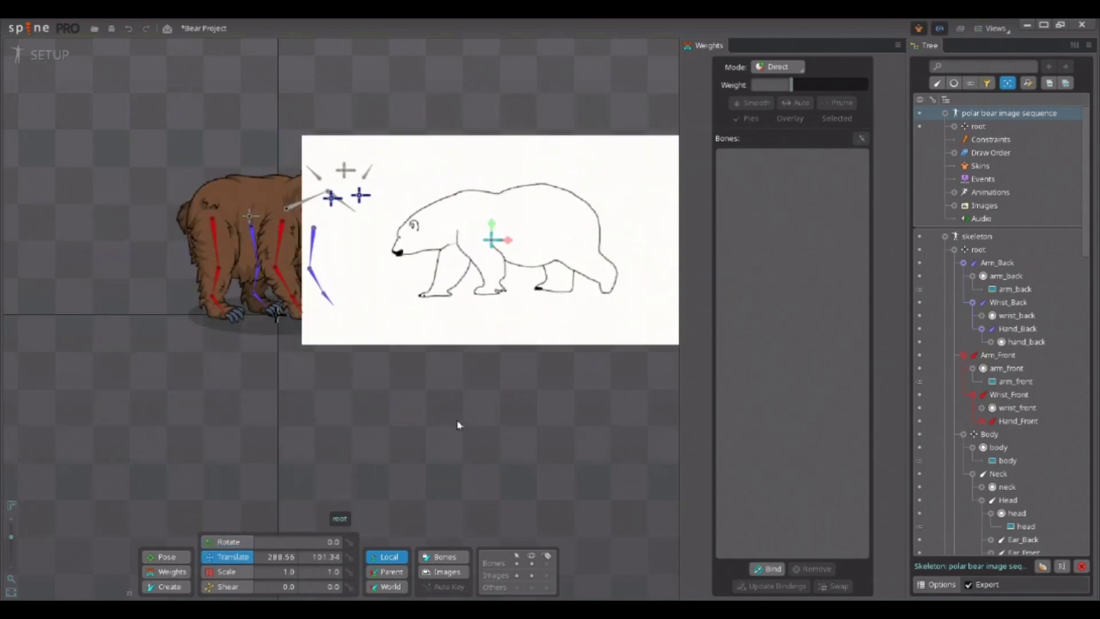
- Play the polar bear image sequence in Animate mode
click(50, 58)
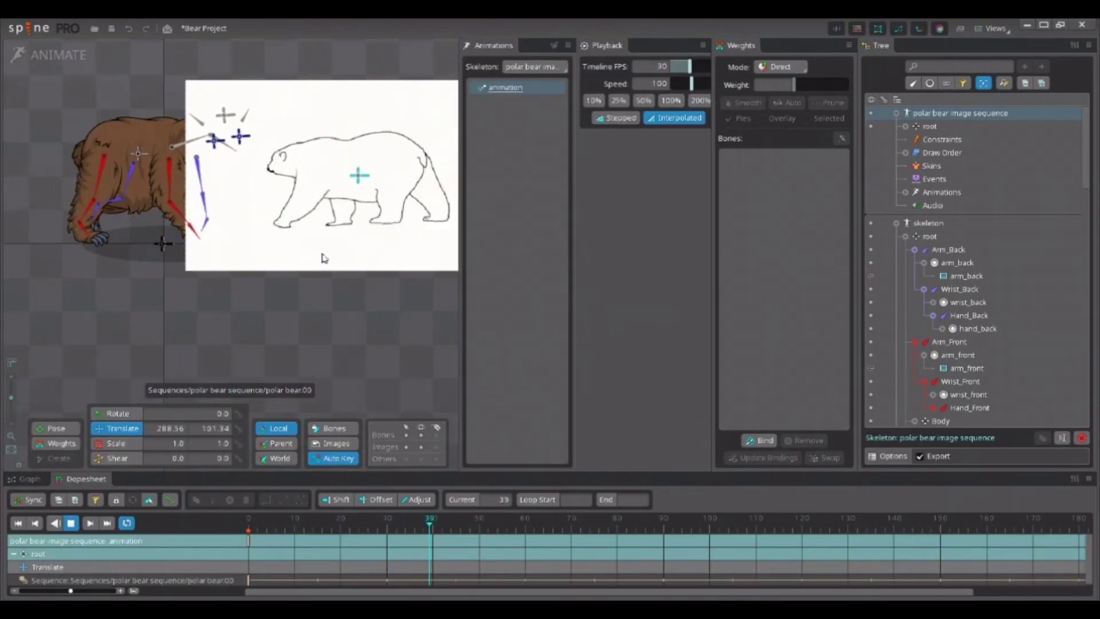
scroll(304, 266, down, 3)
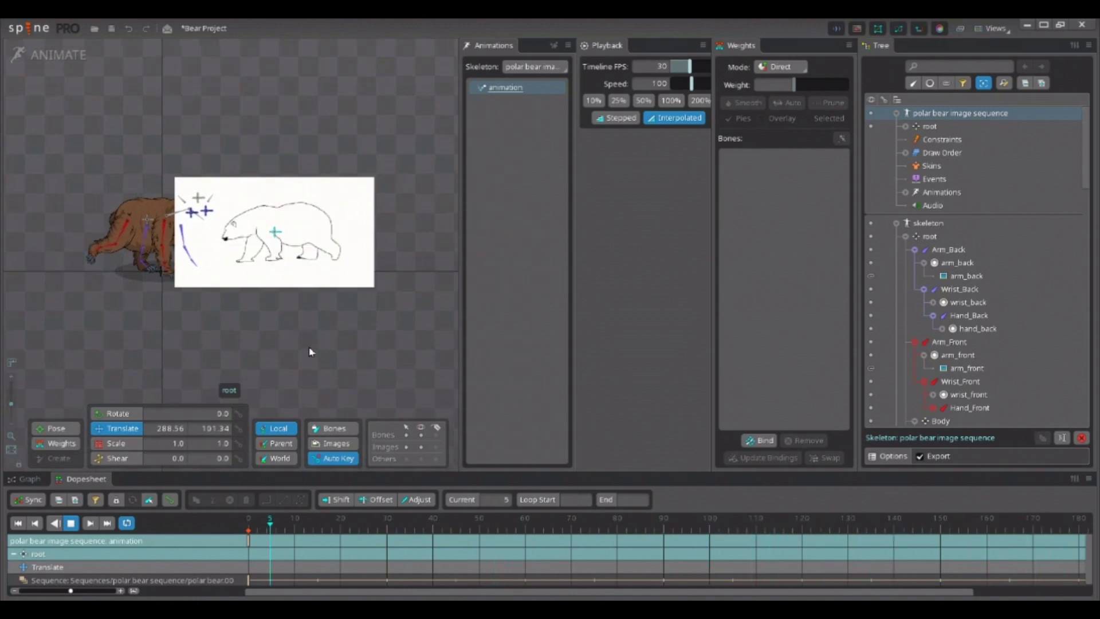
scroll(910, 554, down, 2)
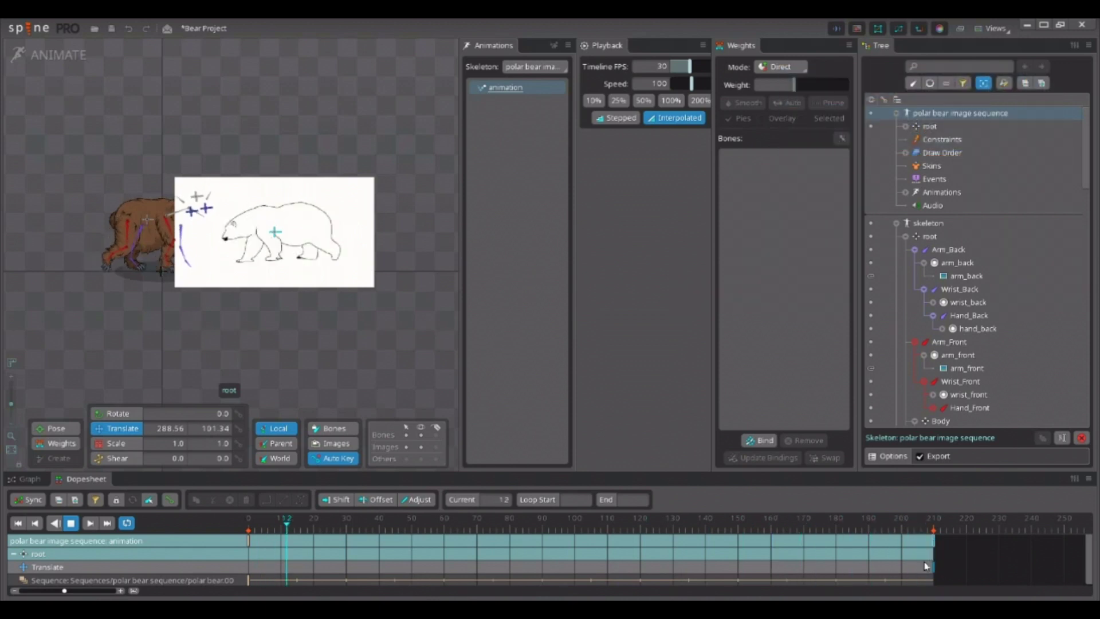
- Stop playback, shift the end keys earlier, and in Setup move the image up and right
key(space)
drag(935, 547, 505, 553)
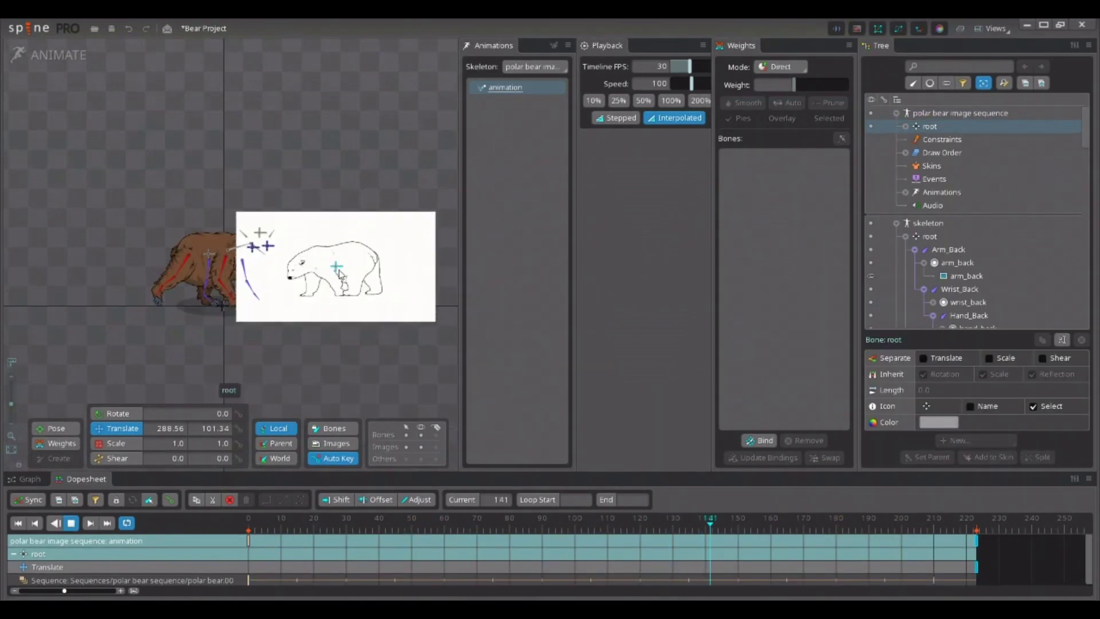
click(34, 54)
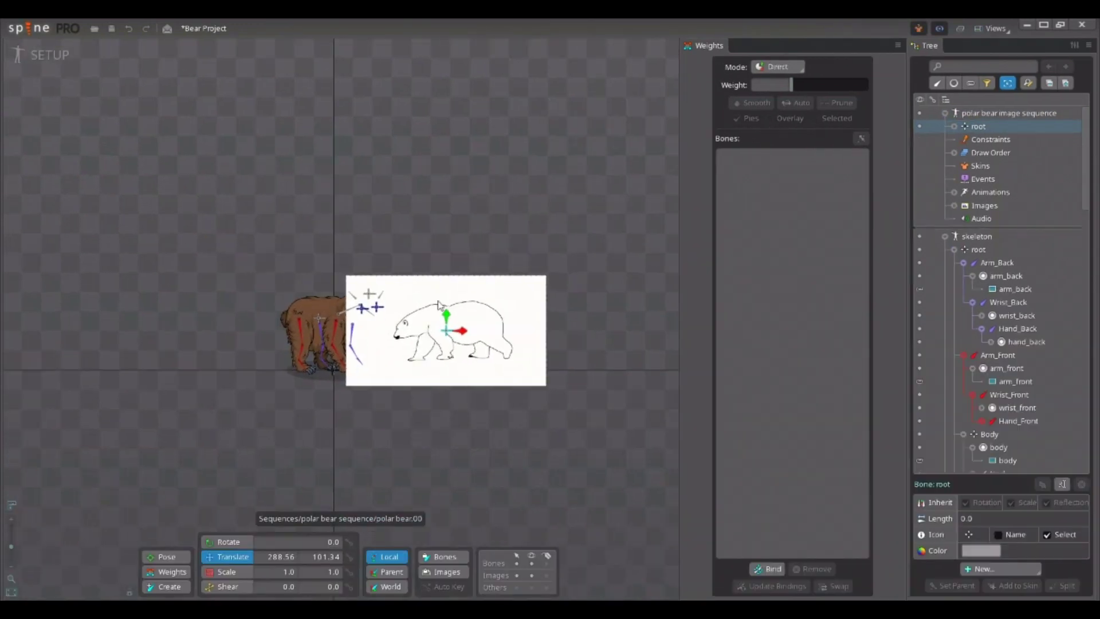
drag(438, 305, 537, 458)
key(x)
- Make the polar bear image semi-transparent by lowering its slot colour alpha
click(573, 344)
click(985, 550)
click(63, 313)
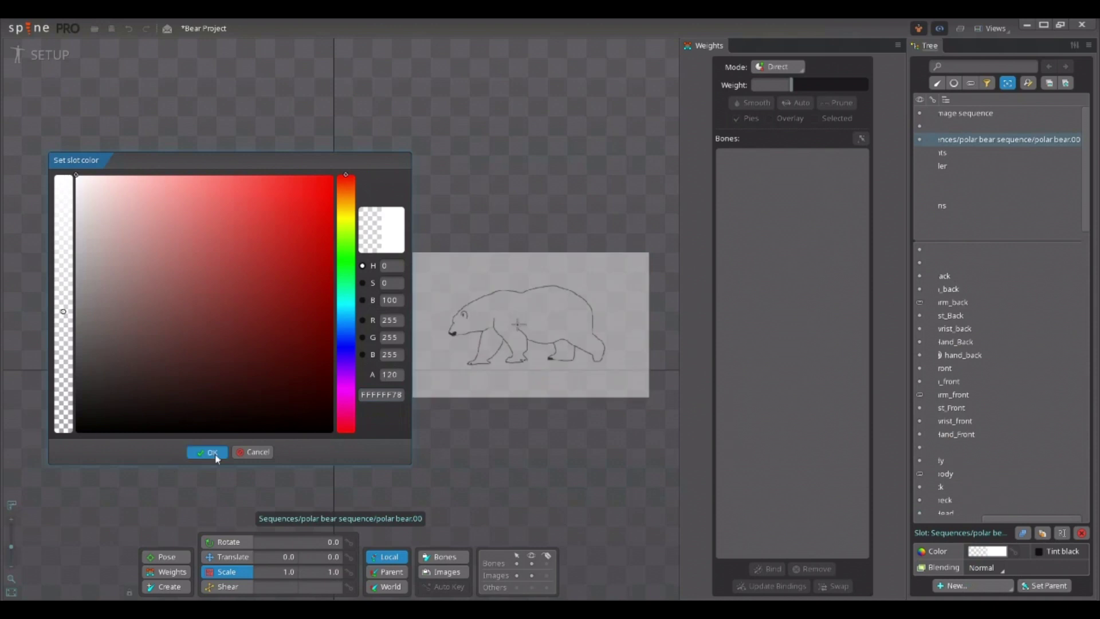
click(211, 452)
- Flip and enlarge the image to scale -0.94, place it over the brown bear, and preview in Animate
drag(547, 355, 432, 335)
key(v)
drag(517, 325, 346, 331)
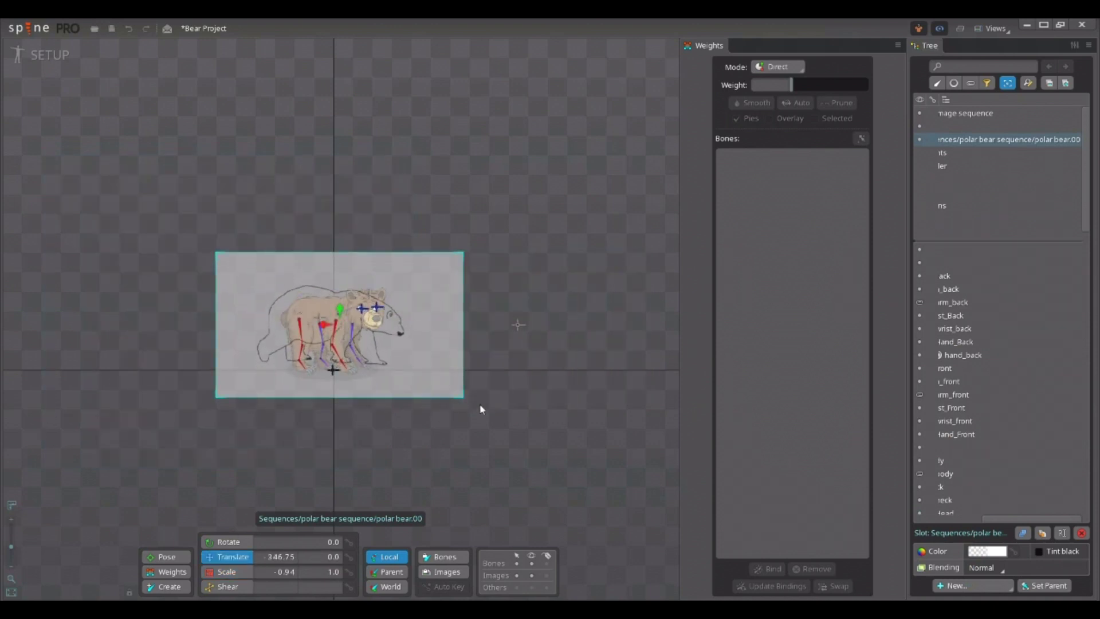
click(47, 56)
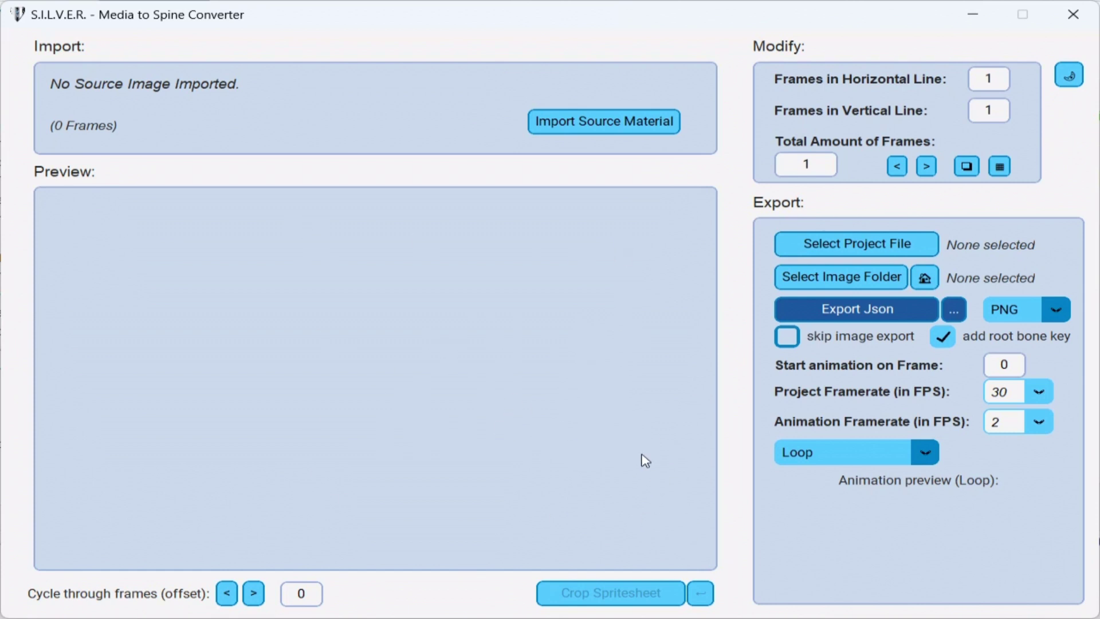
- Import Blood_splash_03_SpriteSheet.png from the FX folder as source material
click(880, 308)
click(605, 122)
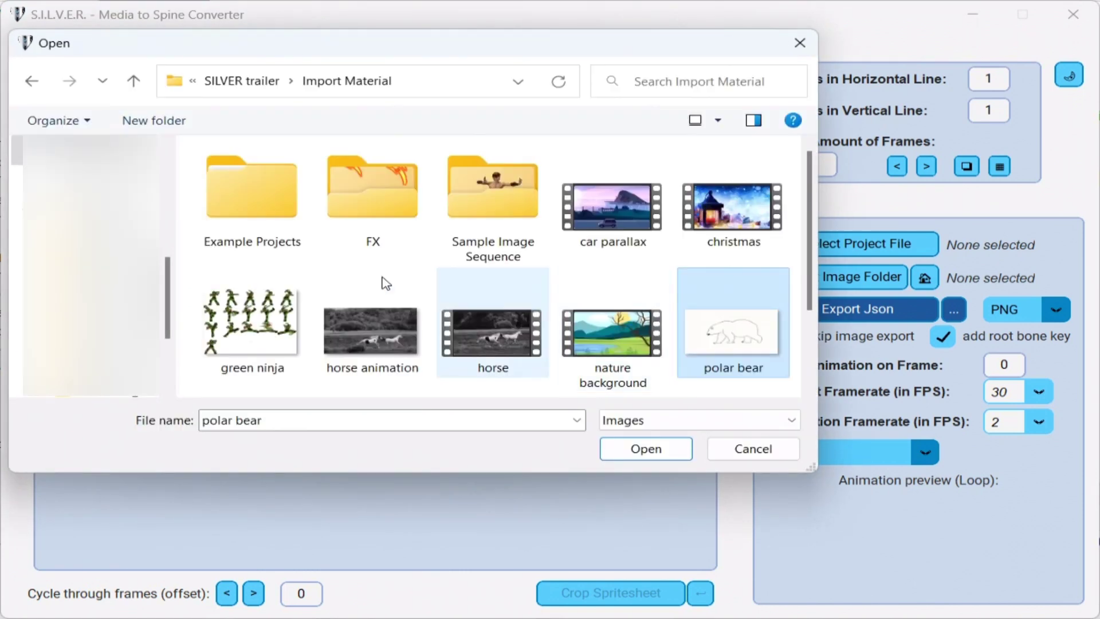
double_click(385, 189)
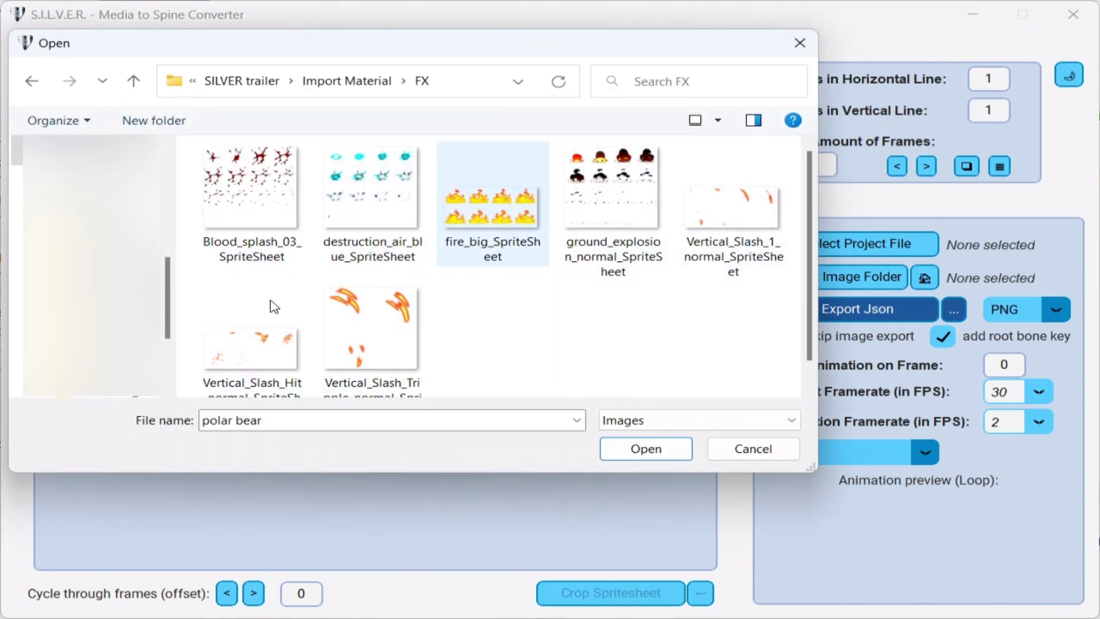
double_click(276, 184)
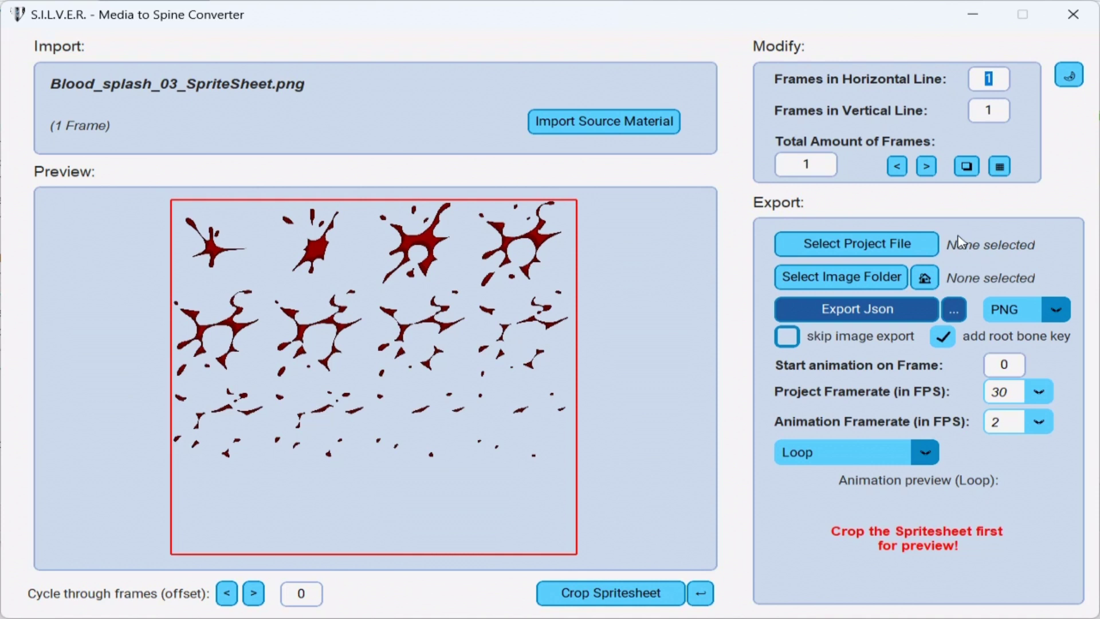
- Crop the blood splash sheet into 4×4 (16) frames and set the animation framerate to 15 FPS
click(991, 110)
text(4)
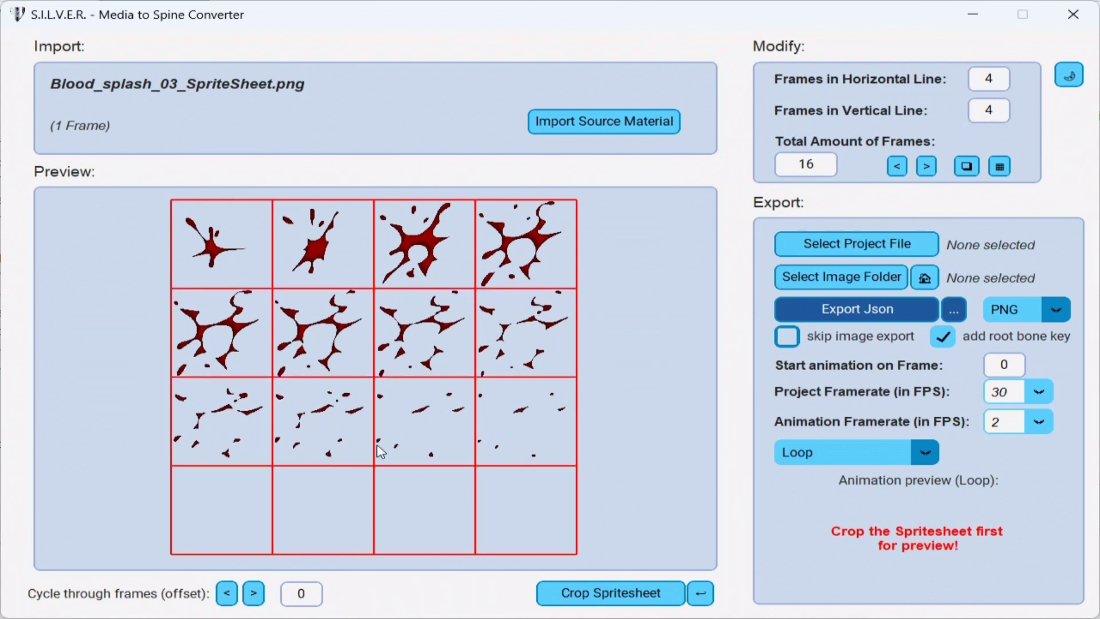
click(623, 600)
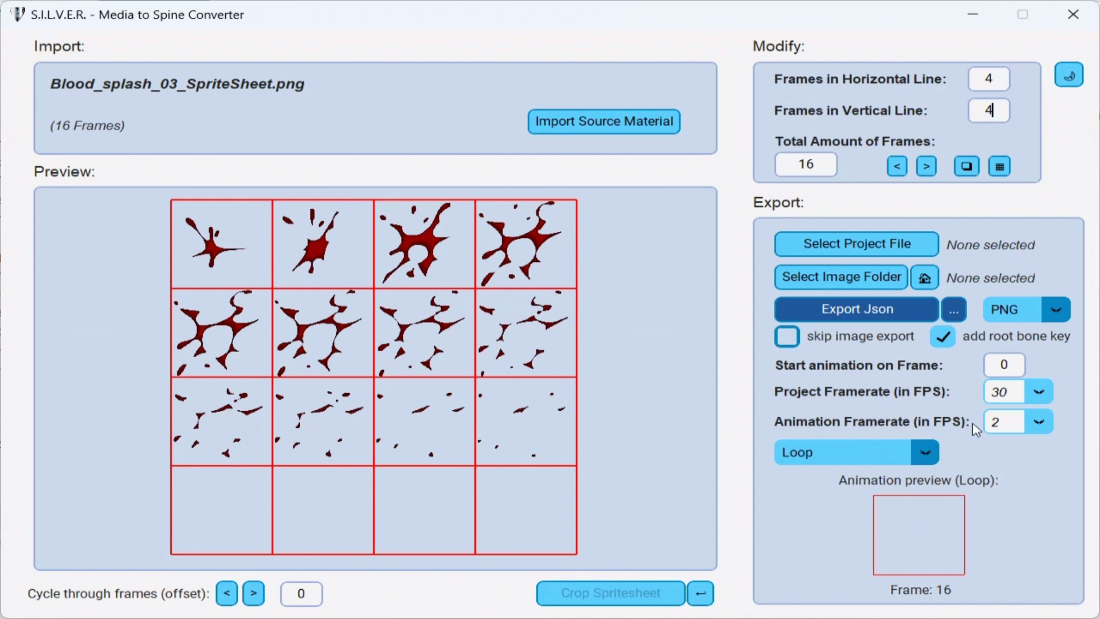
click(1039, 424)
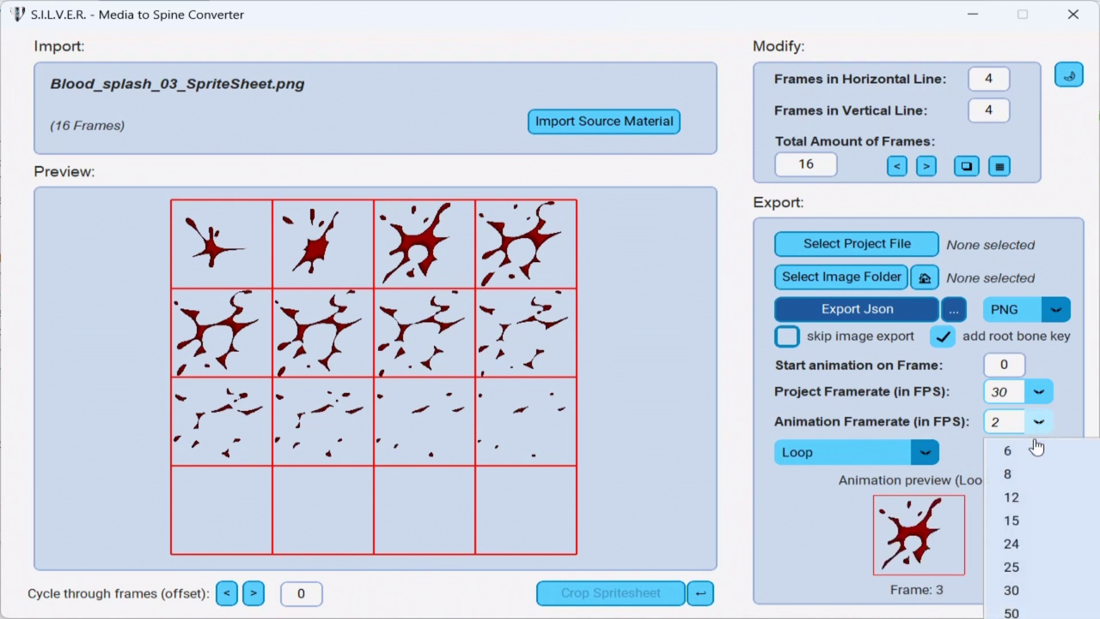
click(1025, 518)
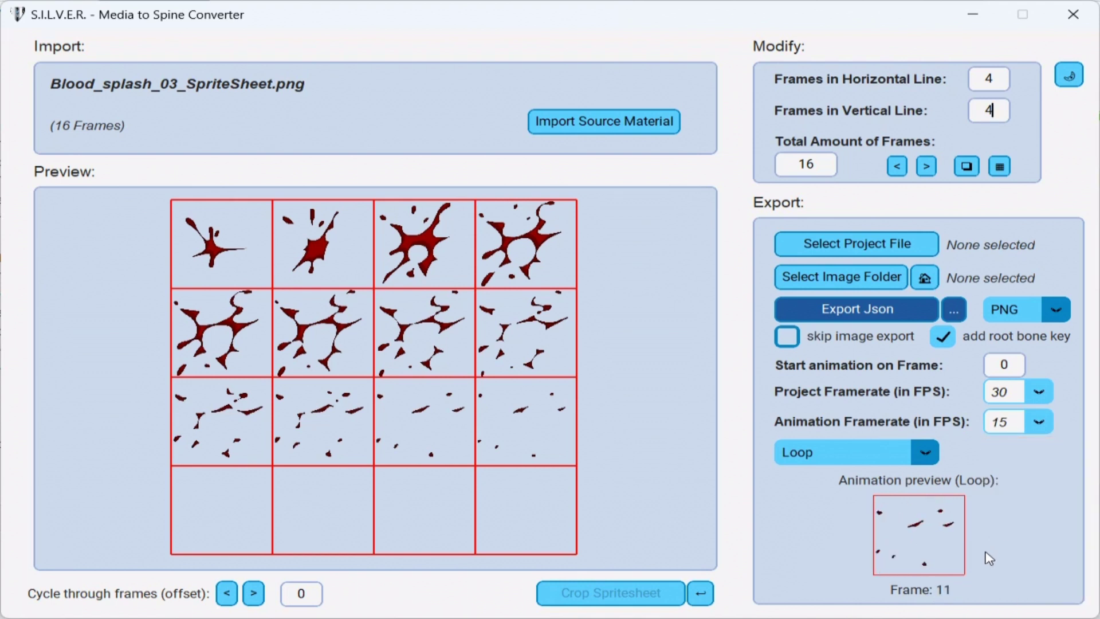
click(1011, 422)
- Set project fighter in Example Projects/Fight Animation as the target Spine project
click(805, 245)
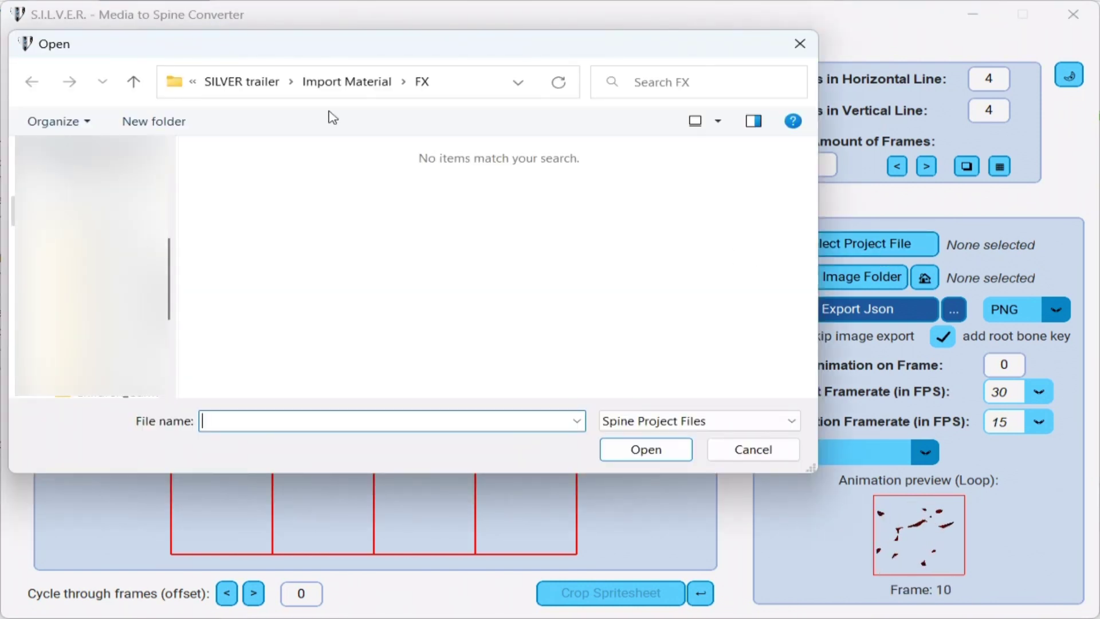
click(363, 83)
double_click(287, 238)
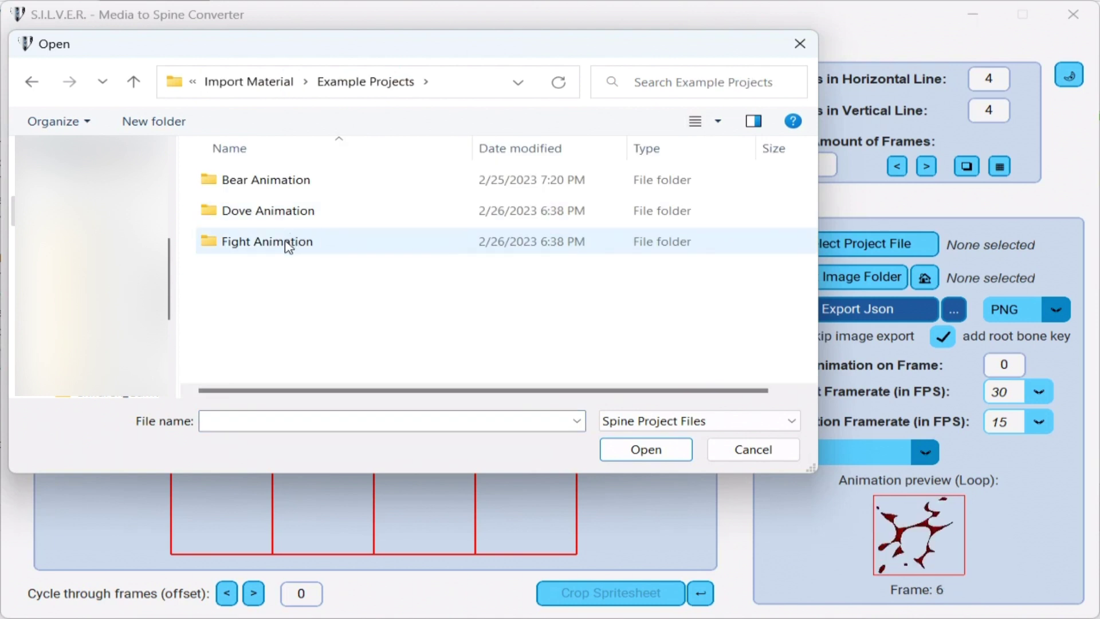
double_click(288, 245)
click(284, 181)
double_click(284, 181)
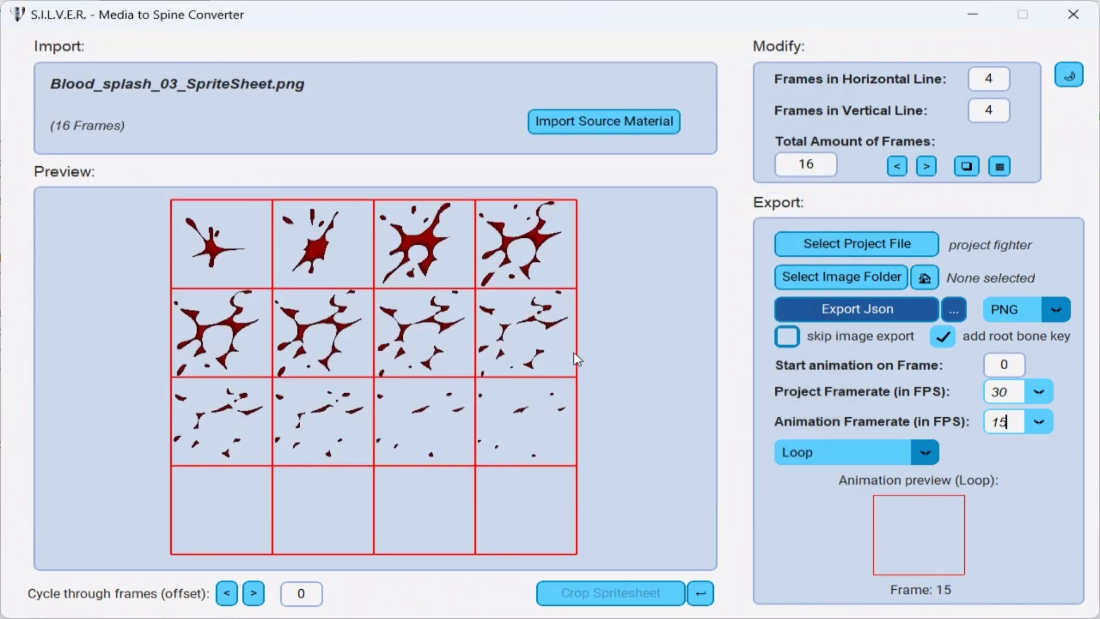
- Use the project's own folder for images and export the blood splash JSON and image sequence
click(927, 282)
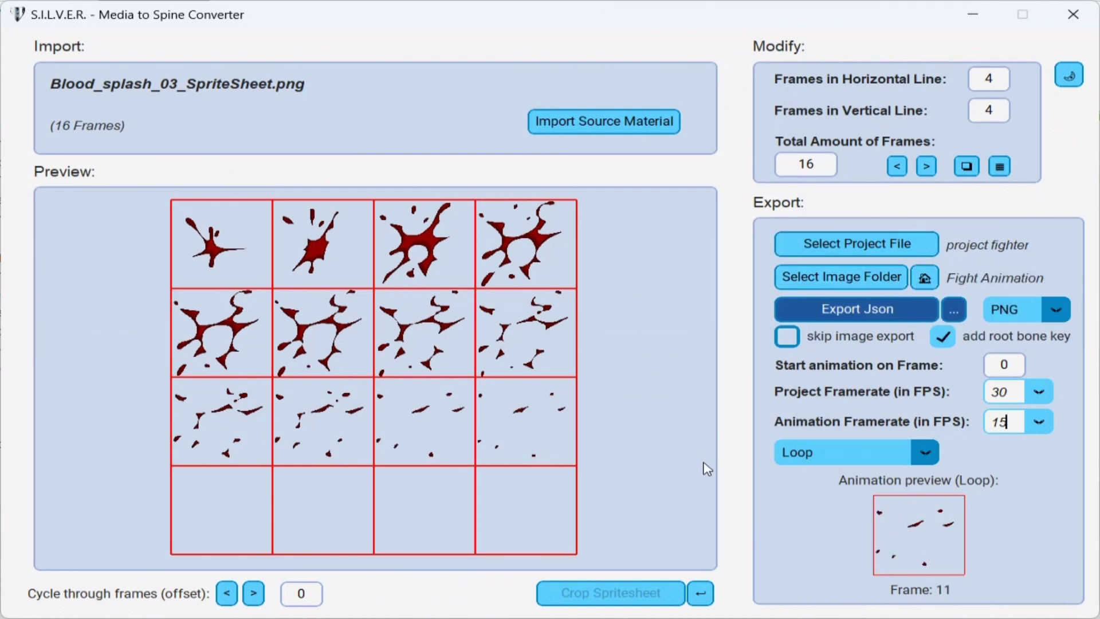
click(888, 317)
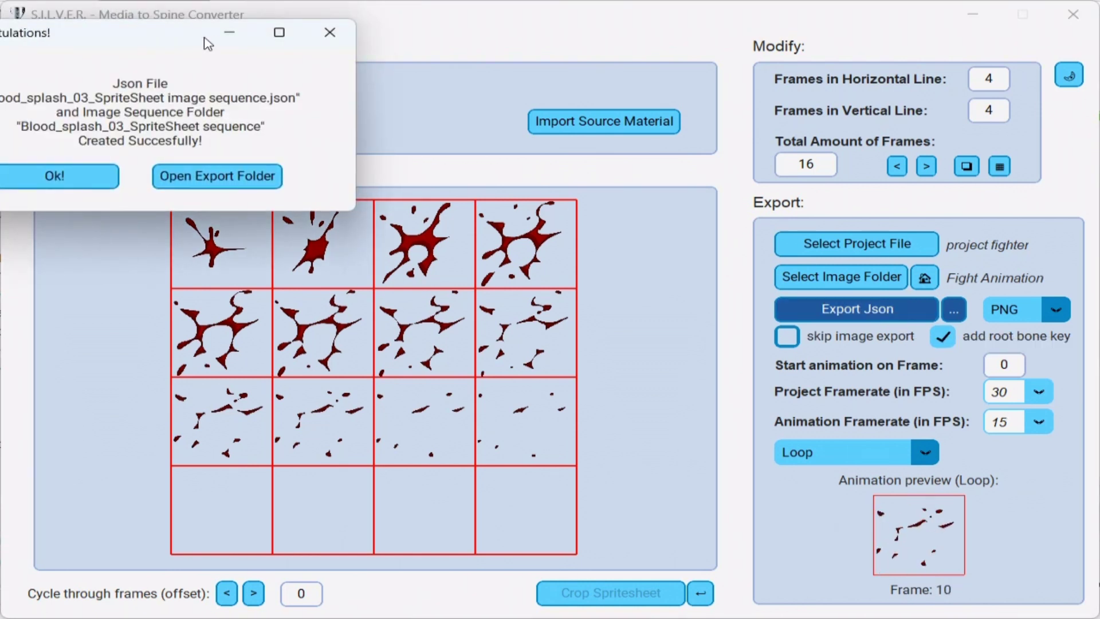
drag(204, 42, 302, 42)
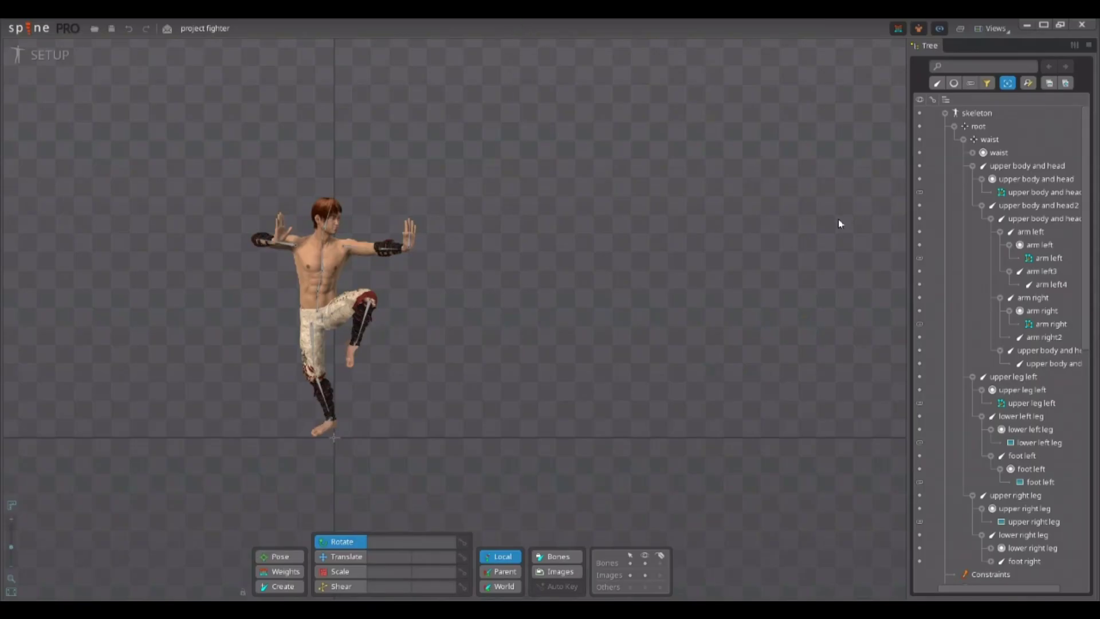
- Set up Import Data to add into the current fighter project instead of a new project
click(36, 35)
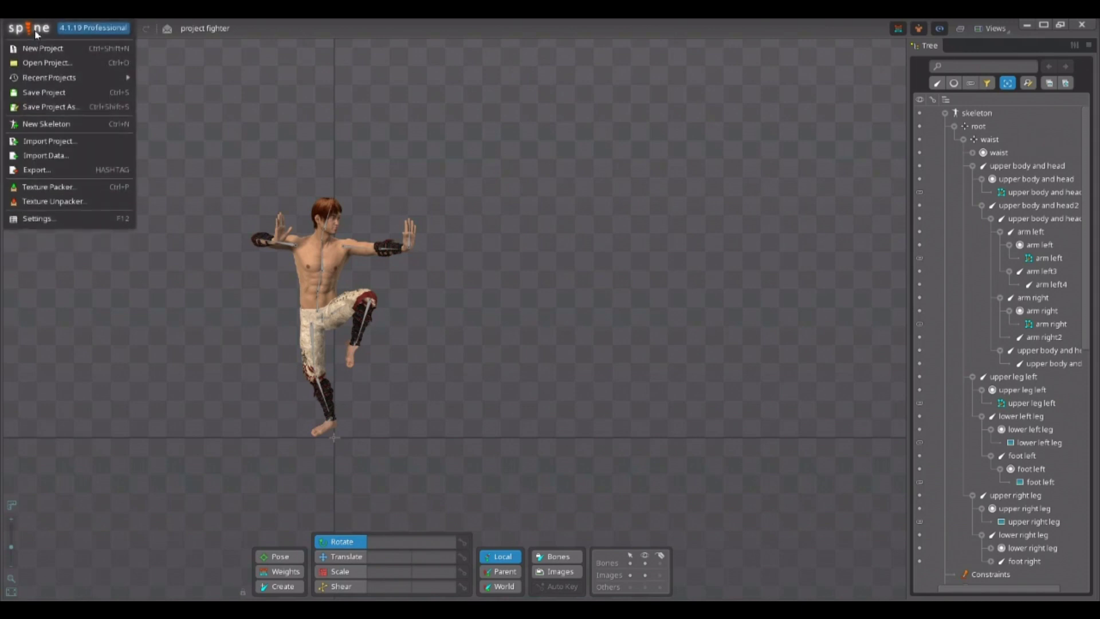
click(69, 155)
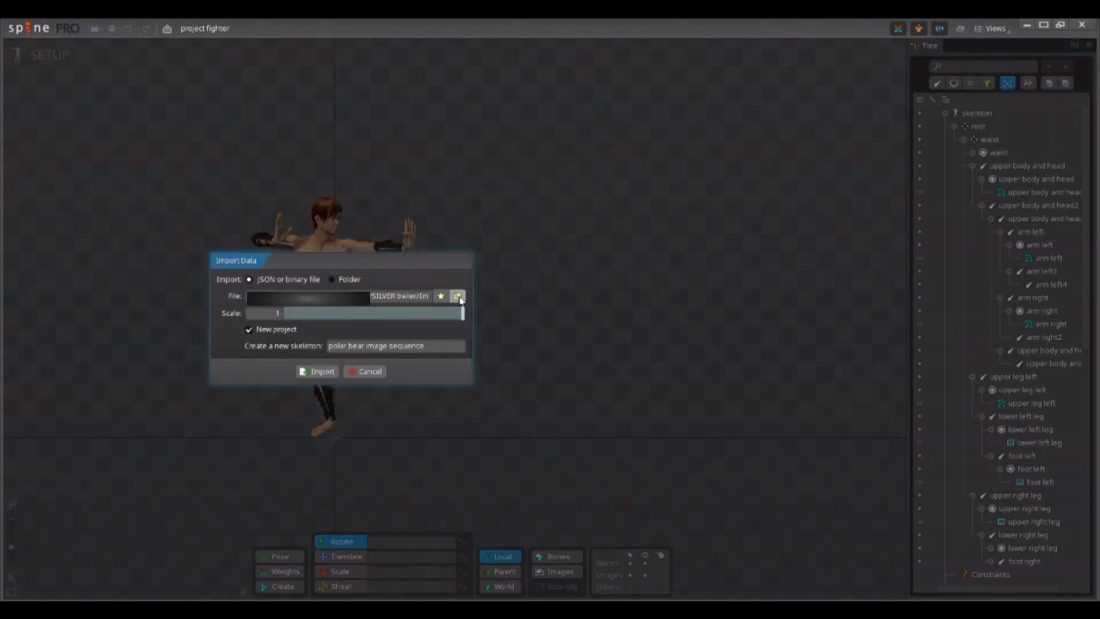
click(275, 332)
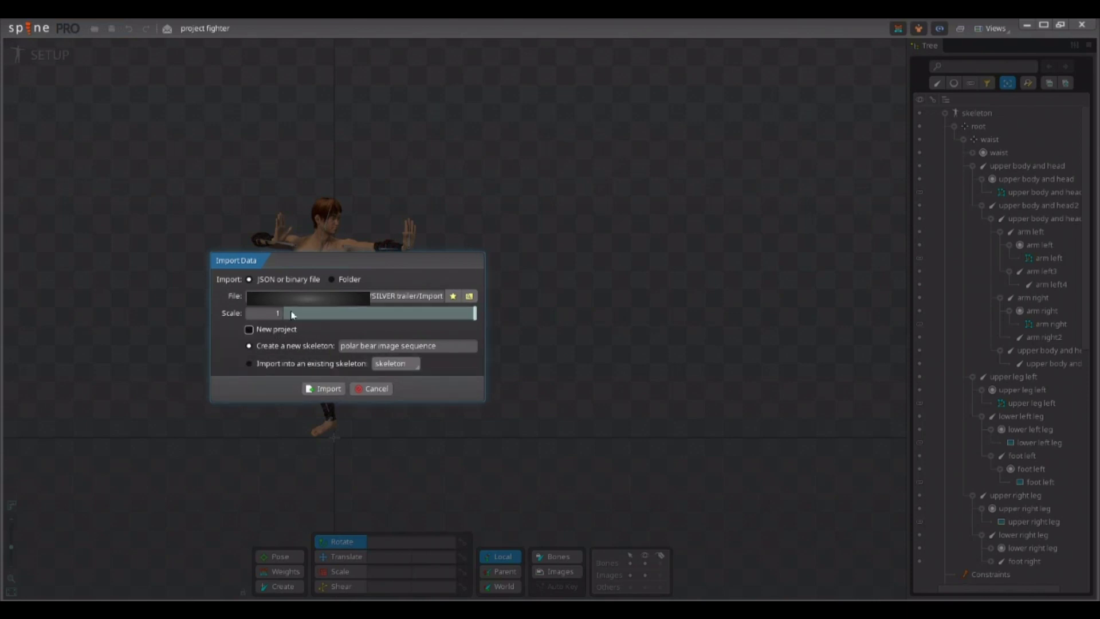
click(471, 298)
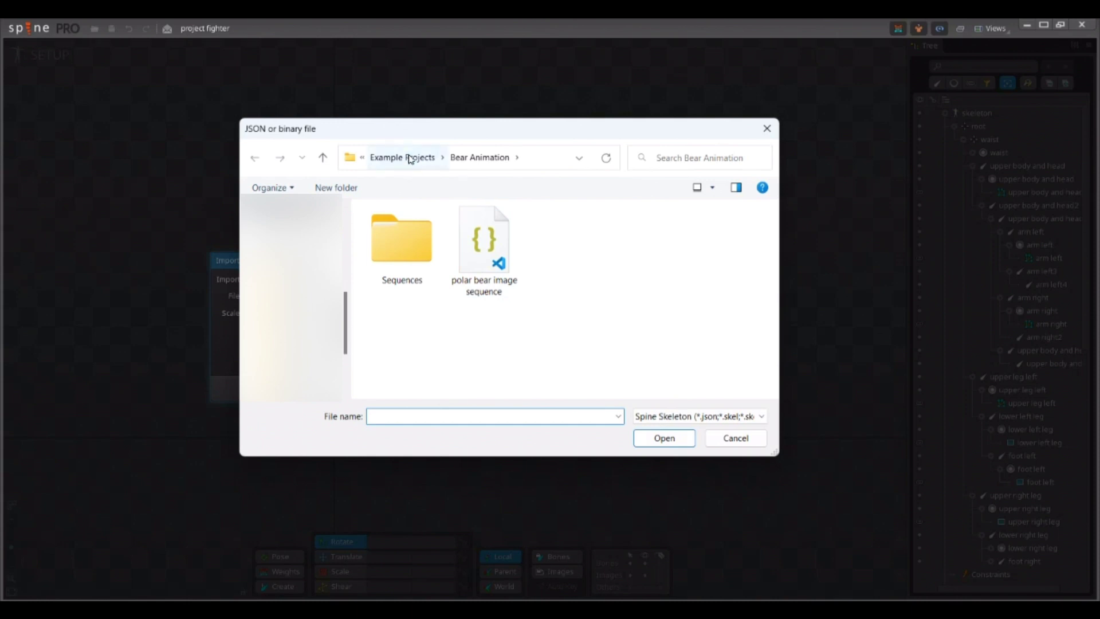
- Import Fight Animation's skeleton JSON as a new skeleton and select the splash's root bone
click(407, 157)
double_click(411, 279)
double_click(567, 252)
click(325, 389)
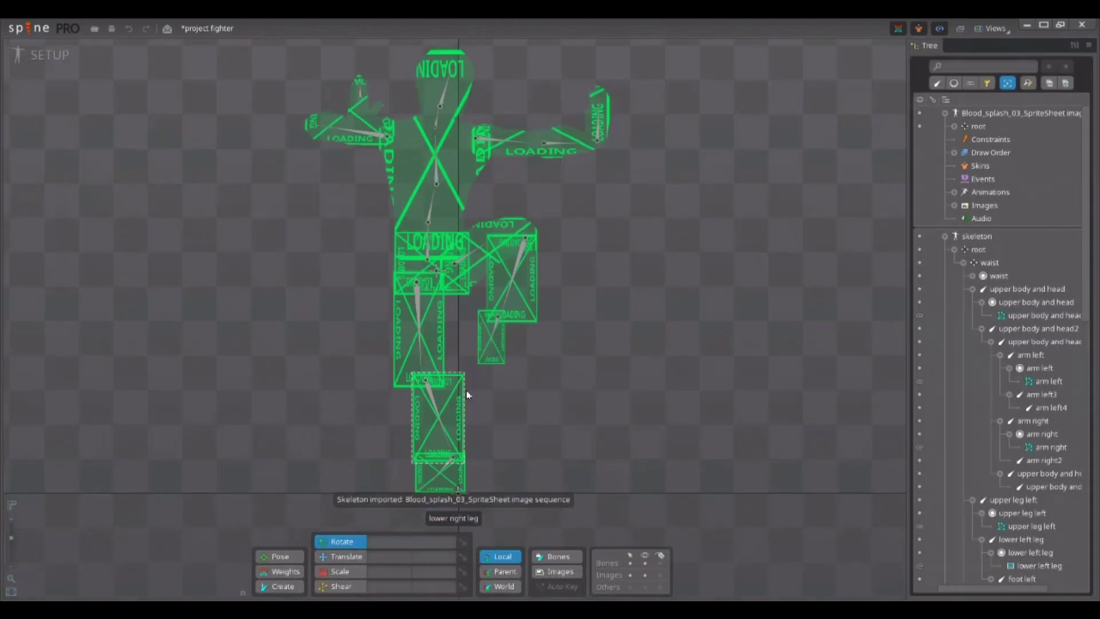
scroll(645, 276, down, 3)
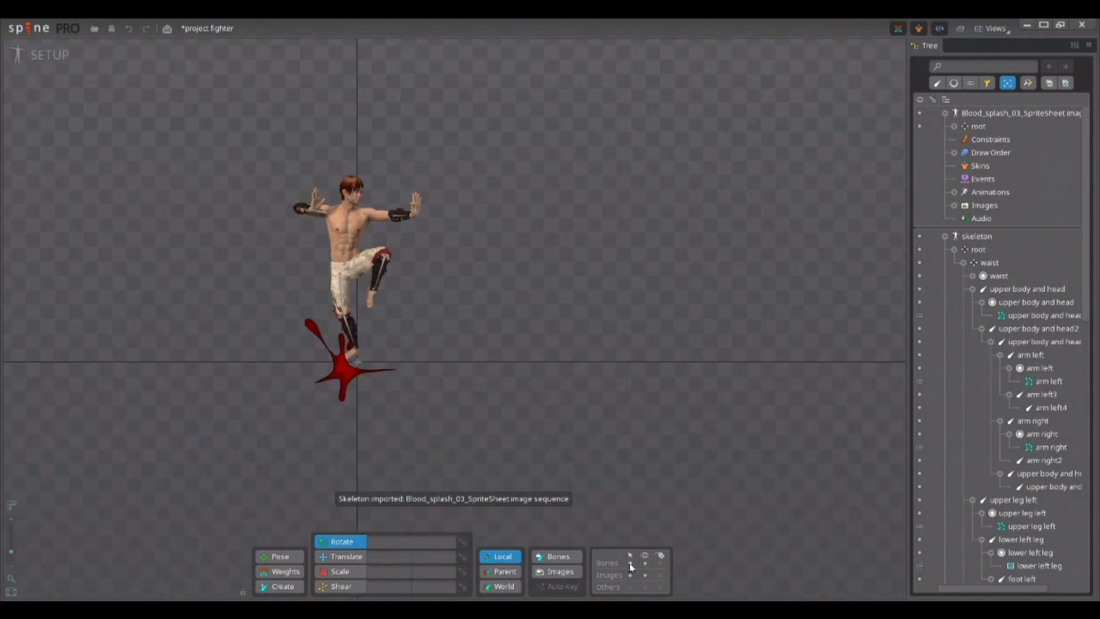
click(996, 127)
- Translate the splash's root bone up and right of the fighter, then switch to animate mode
click(344, 561)
drag(384, 431, 554, 308)
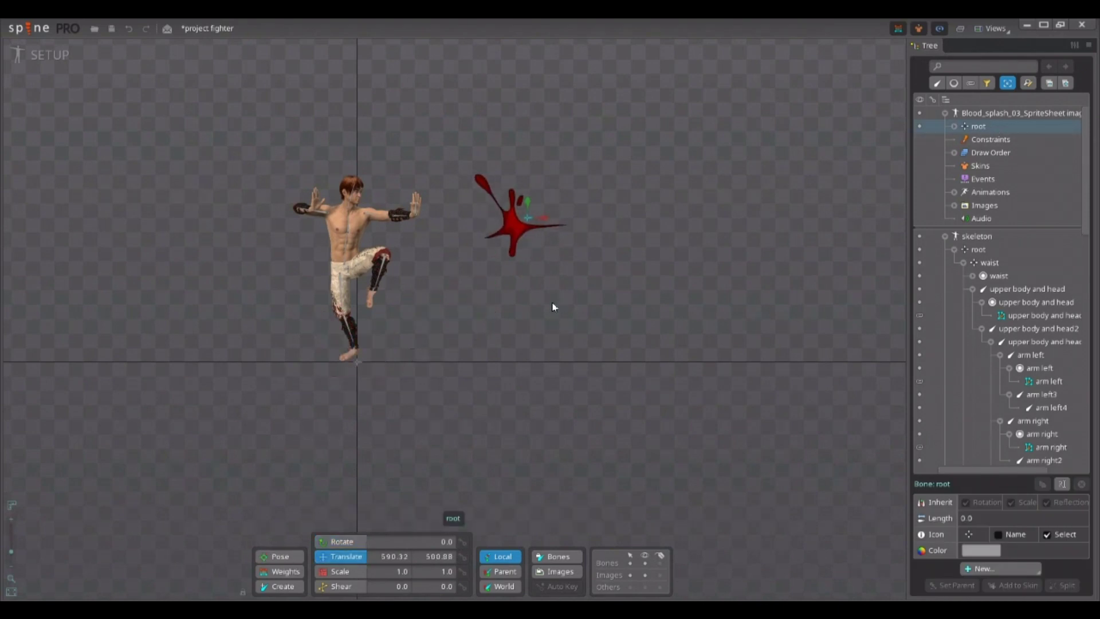
click(45, 55)
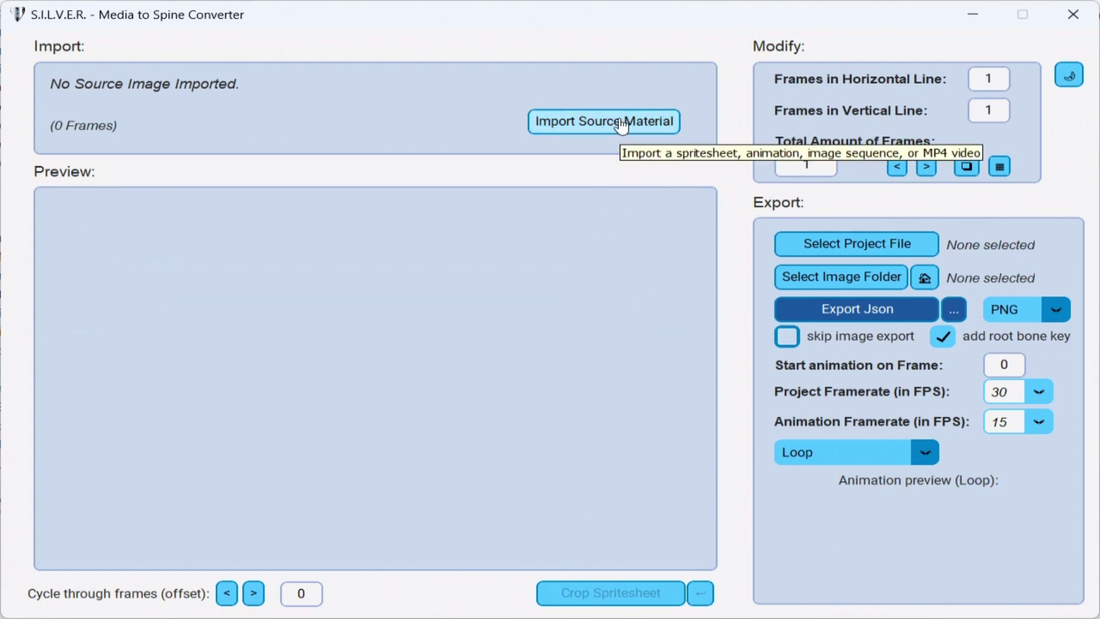
- Import all 350 frames from Dove Animation > Images > Moving Background as source material
click(616, 127)
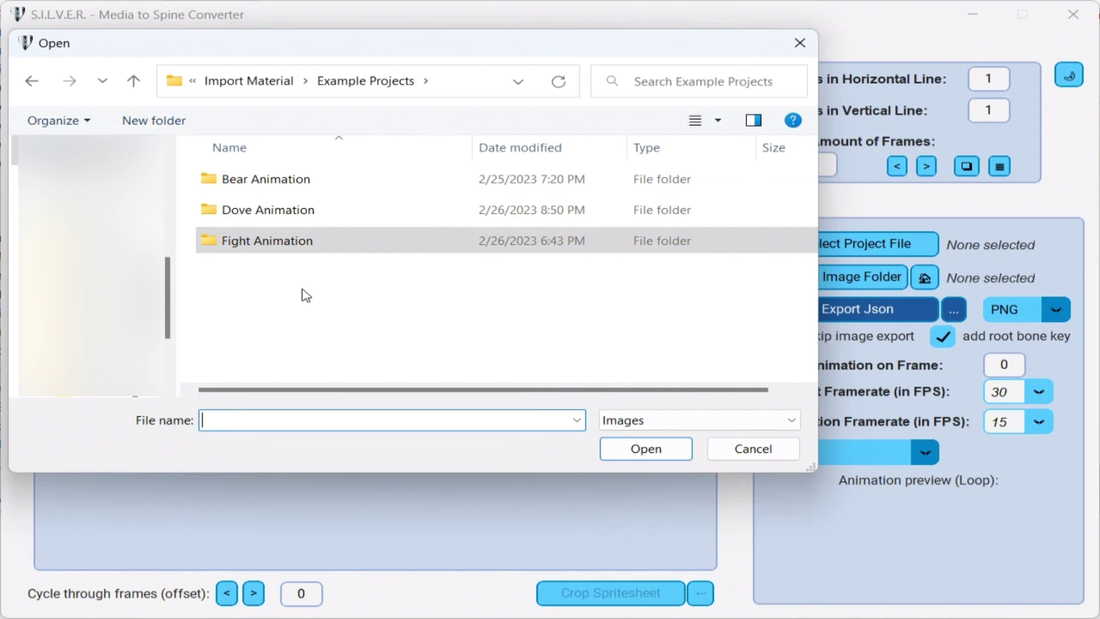
click(277, 223)
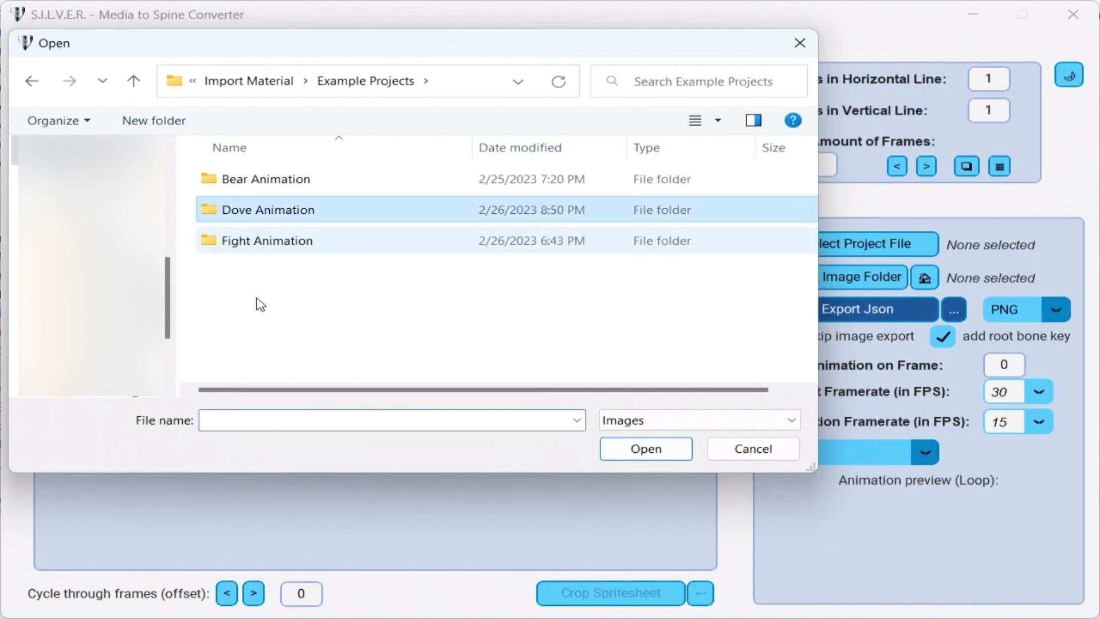
double_click(277, 214)
double_click(258, 203)
double_click(260, 207)
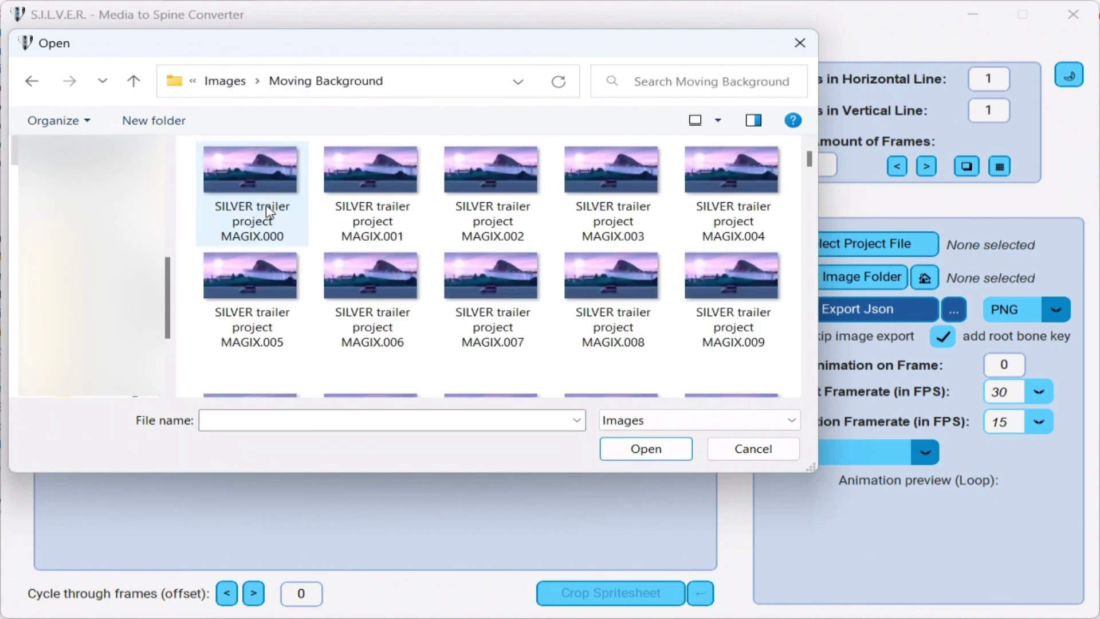
scroll(409, 235, down, 10)
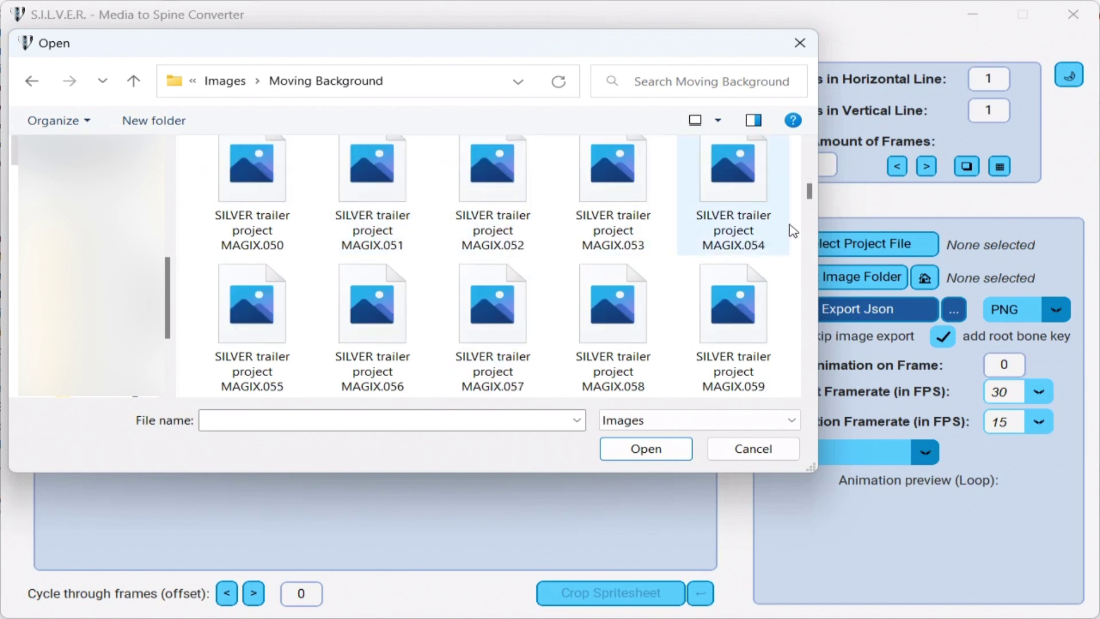
drag(810, 201, 802, 140)
click(264, 181)
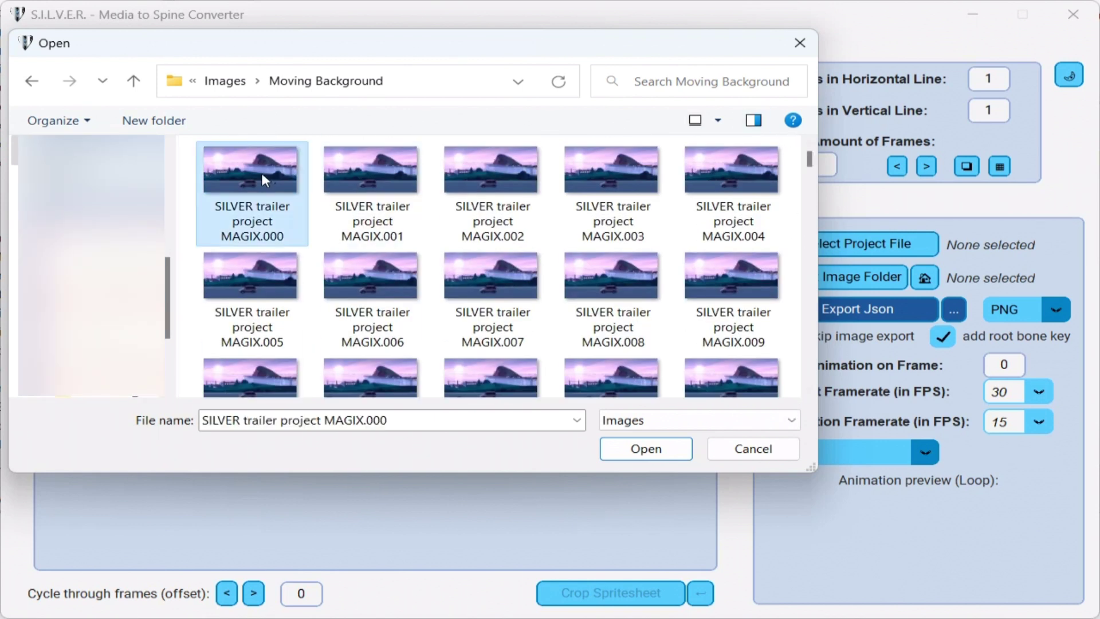
key(ctrl+a)
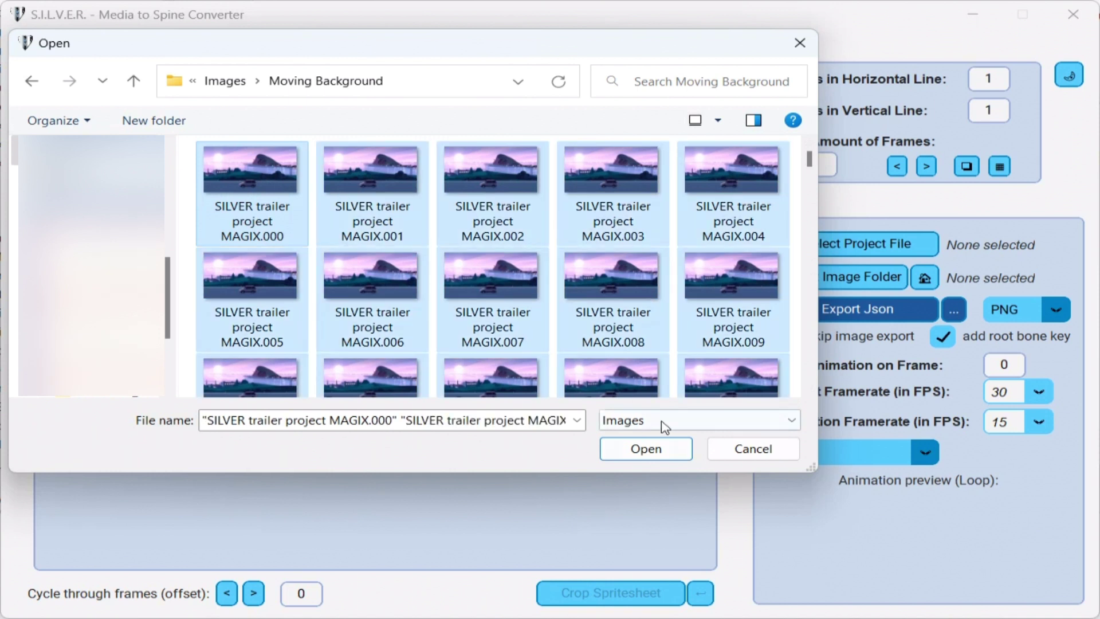
click(656, 458)
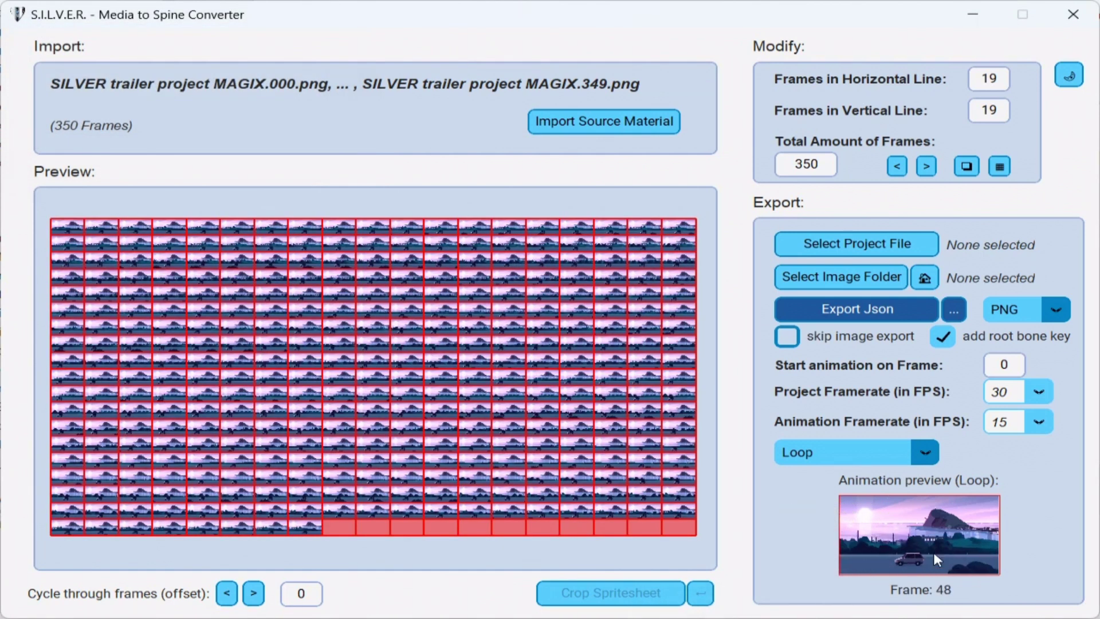
- Set the animation framerate to 24 FPS
click(1038, 427)
click(1043, 429)
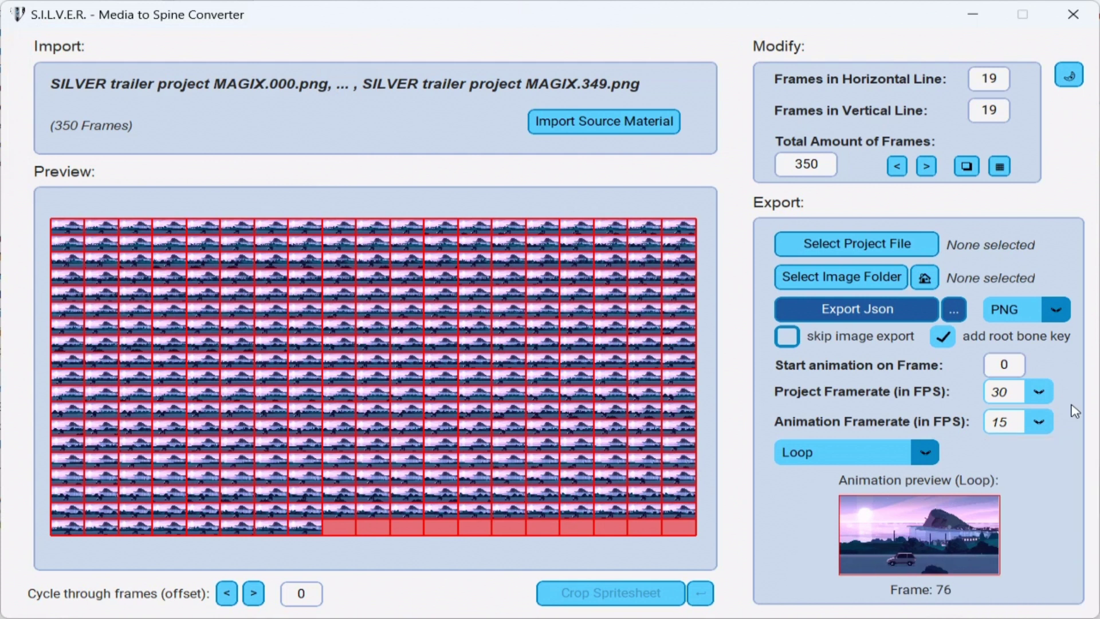
click(1046, 431)
click(1038, 544)
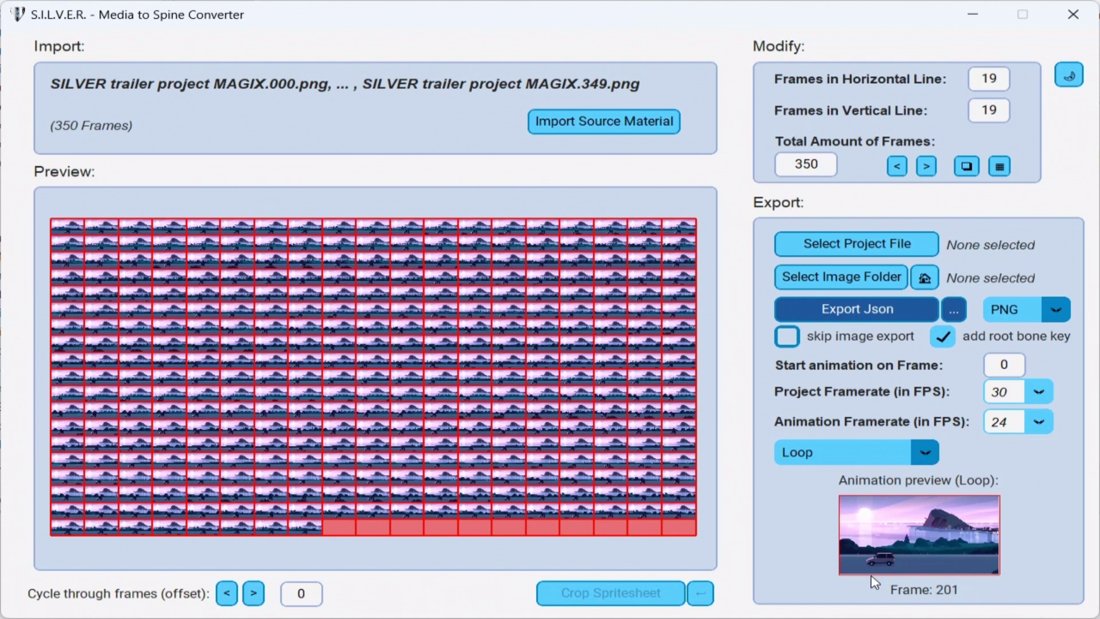
- In File Explorer, open Dove Animation > Images > Moving Background to check its 350 frames
key(alt+Tab)
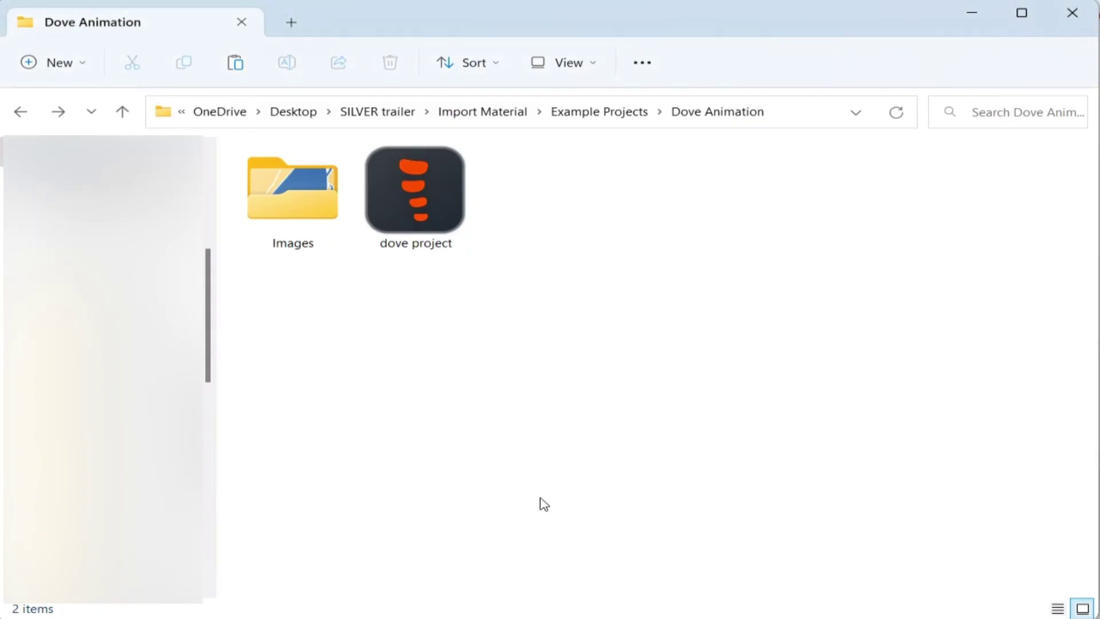
click(395, 200)
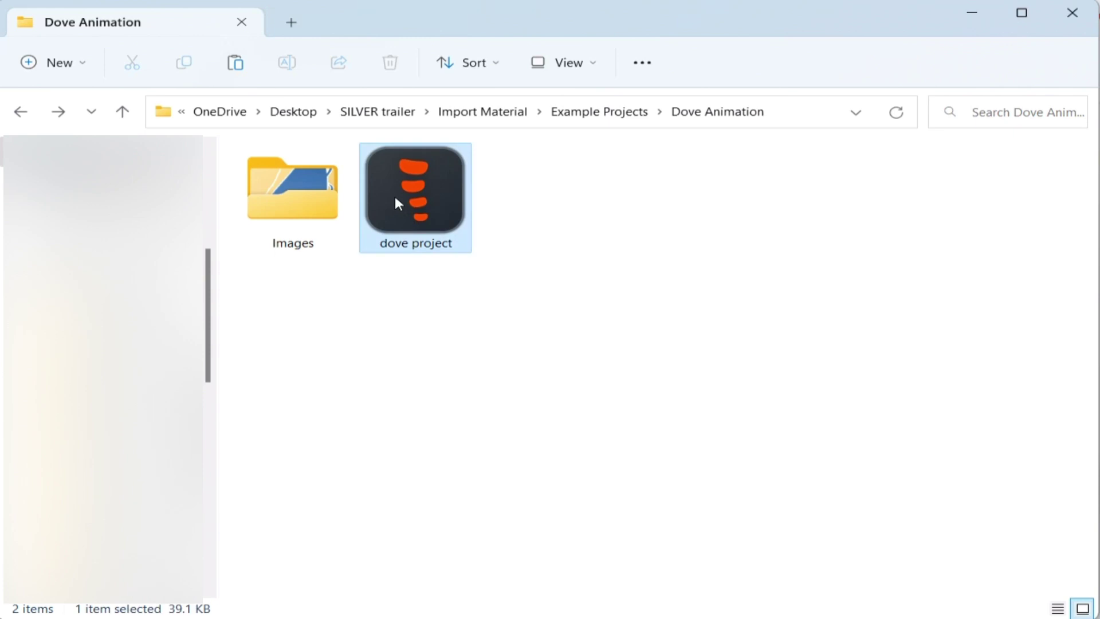
click(665, 371)
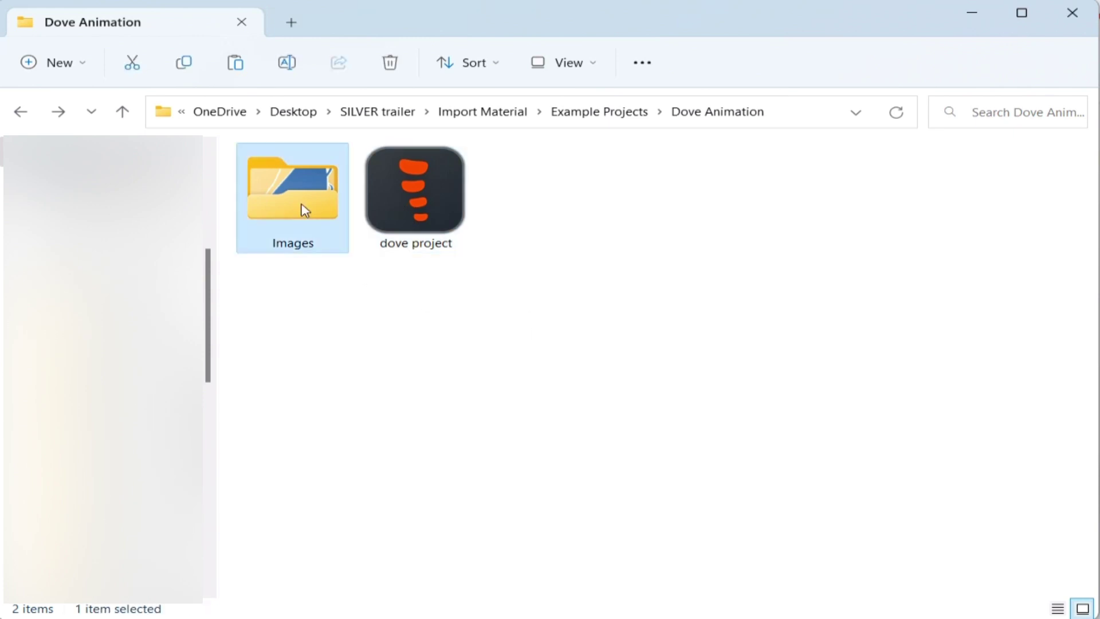
double_click(301, 209)
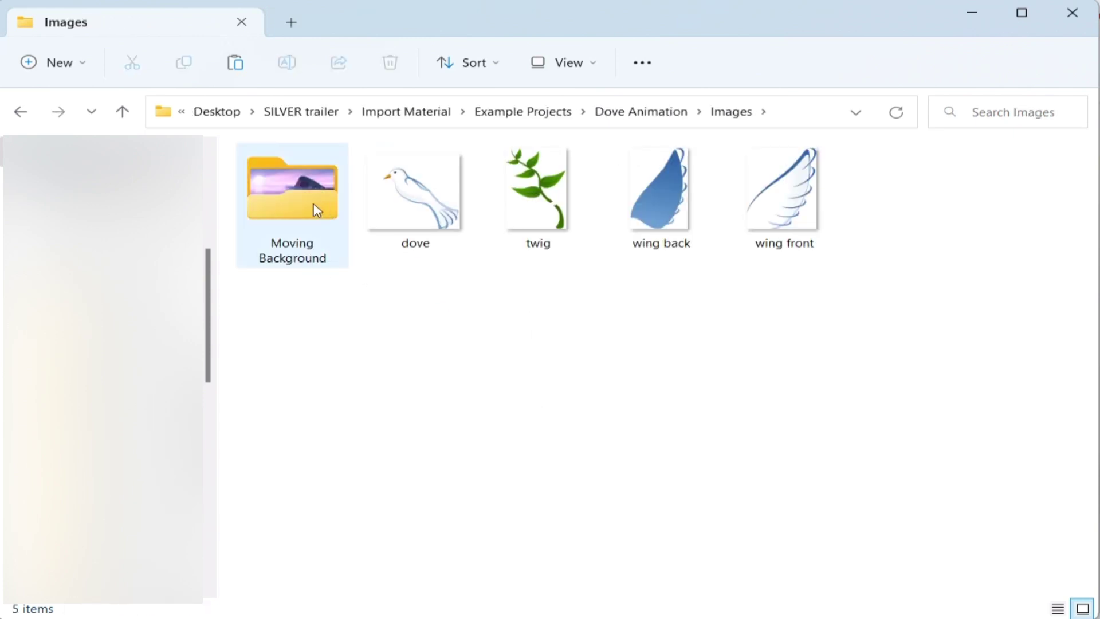
click(282, 214)
double_click(285, 216)
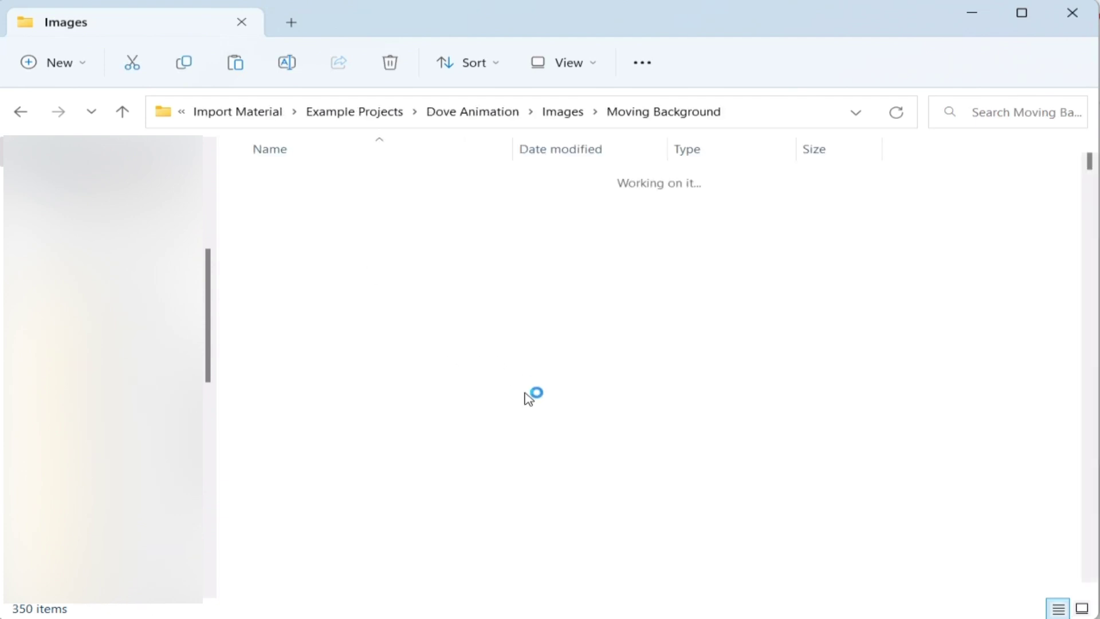
scroll(754, 358, down, 3)
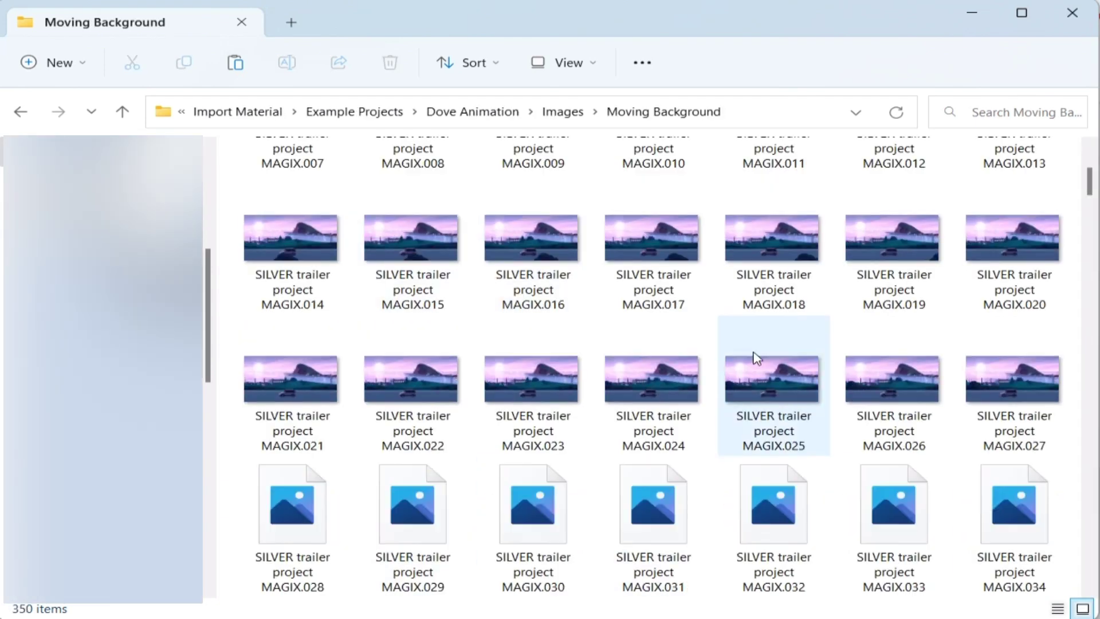
scroll(621, 204, up, 3)
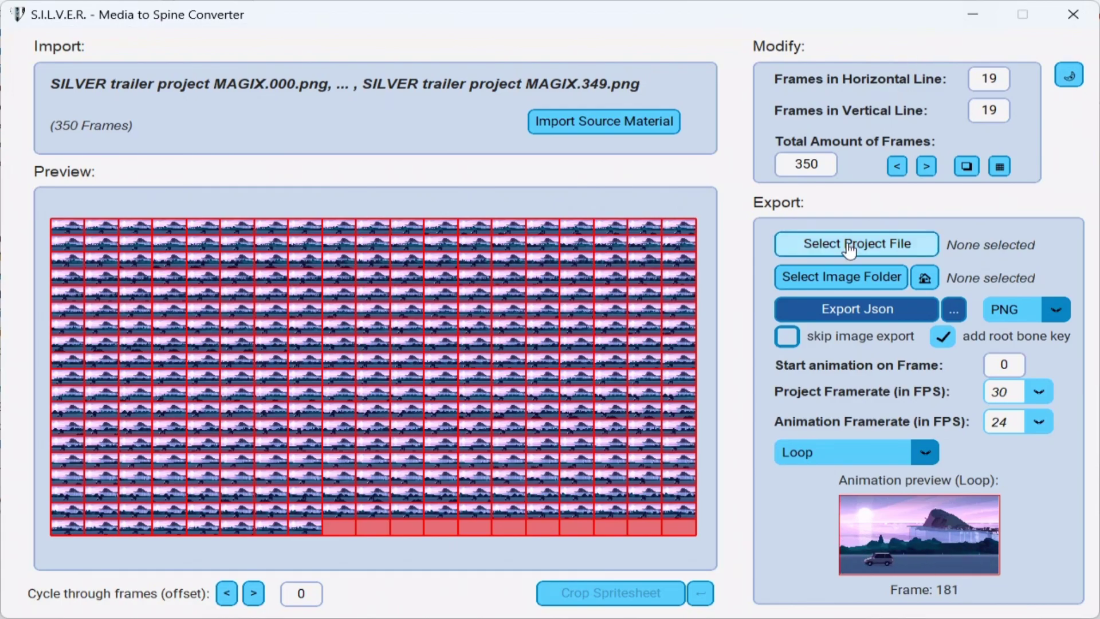
- Choose dove project in the Dove Animation folder as the Spine project to export into
click(876, 250)
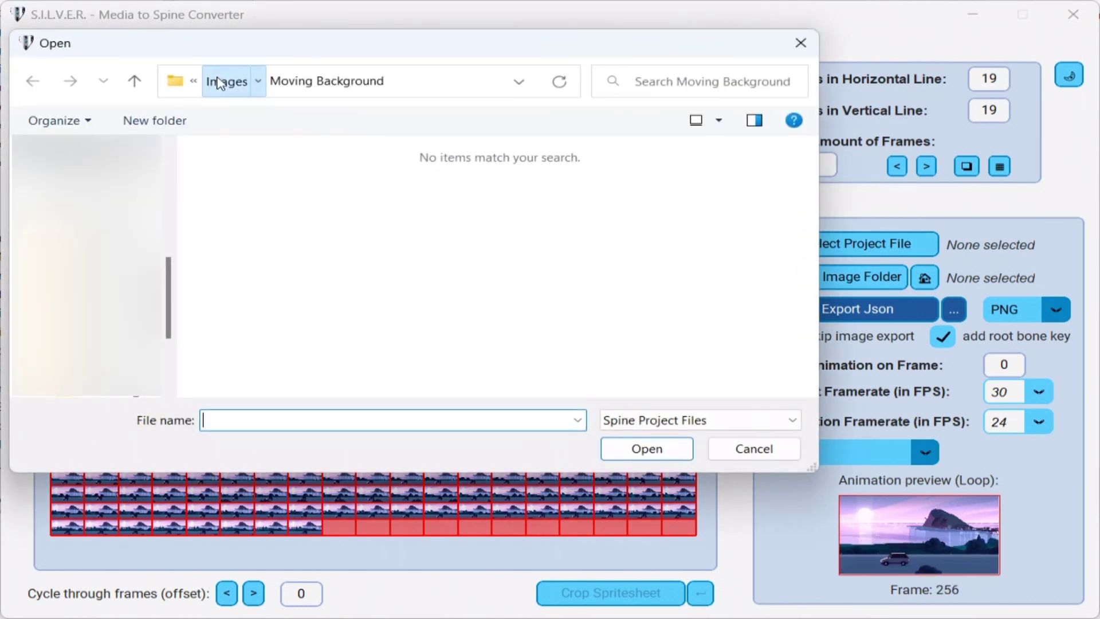
click(222, 82)
click(270, 81)
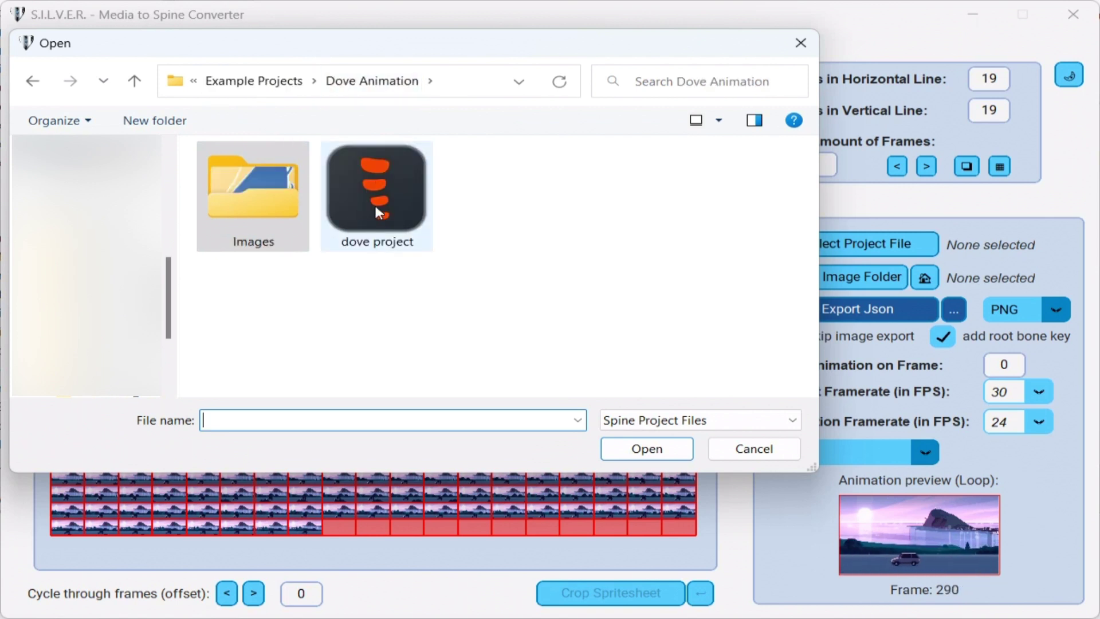
click(377, 187)
double_click(376, 181)
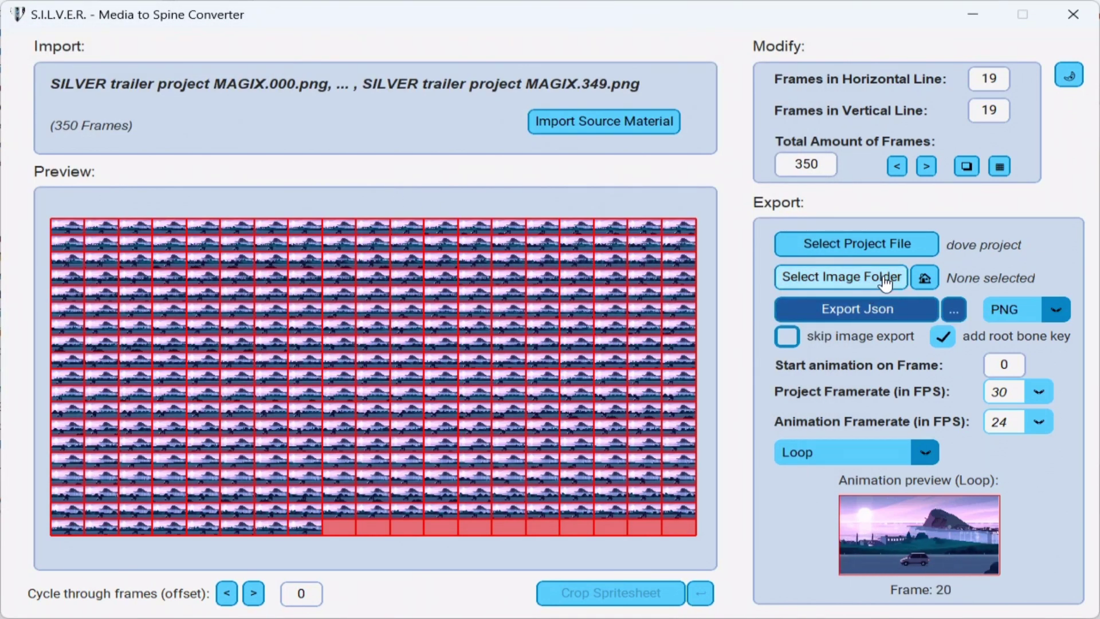
- Set the Images folder as the destination for exported images
click(854, 277)
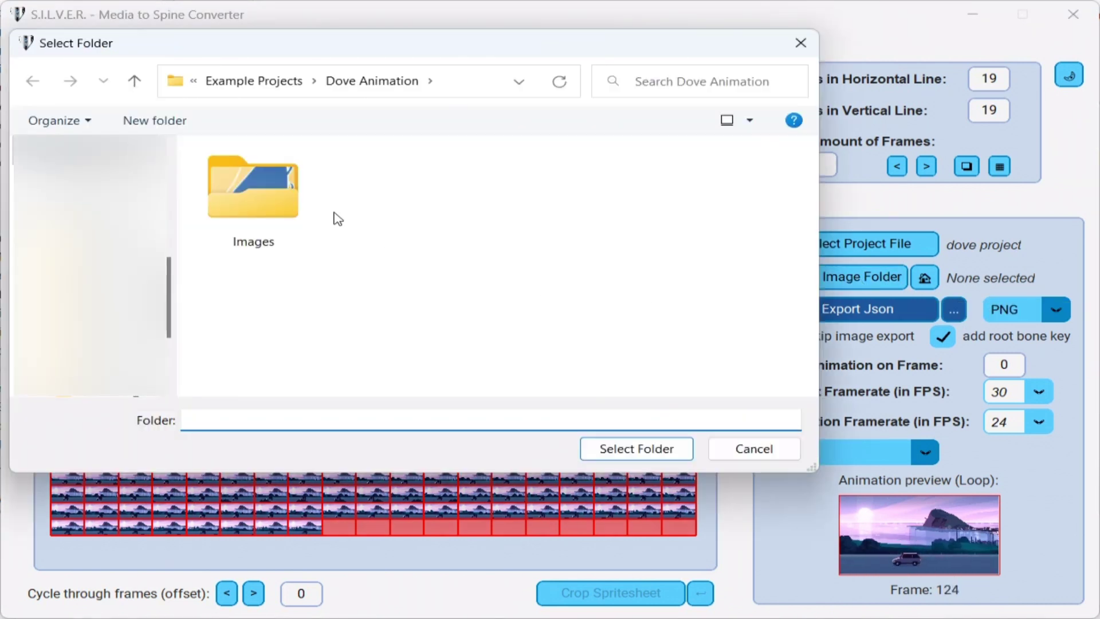
click(279, 212)
click(633, 450)
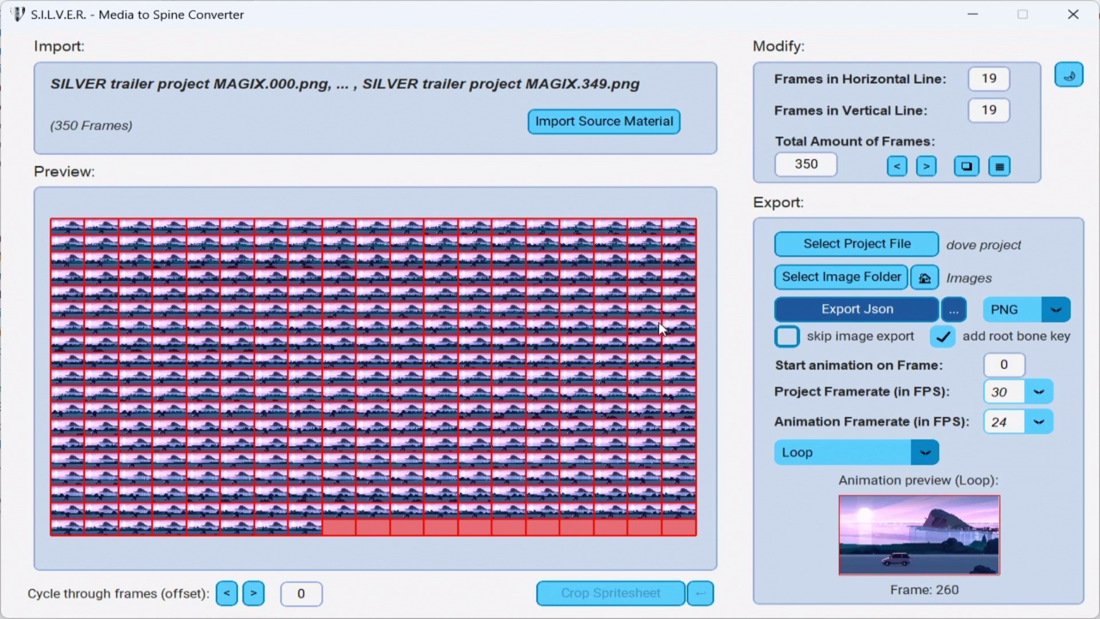
- Export SILVER trailer project MAGIX image sequence.json with image export skipped, dismissing the success message
click(789, 338)
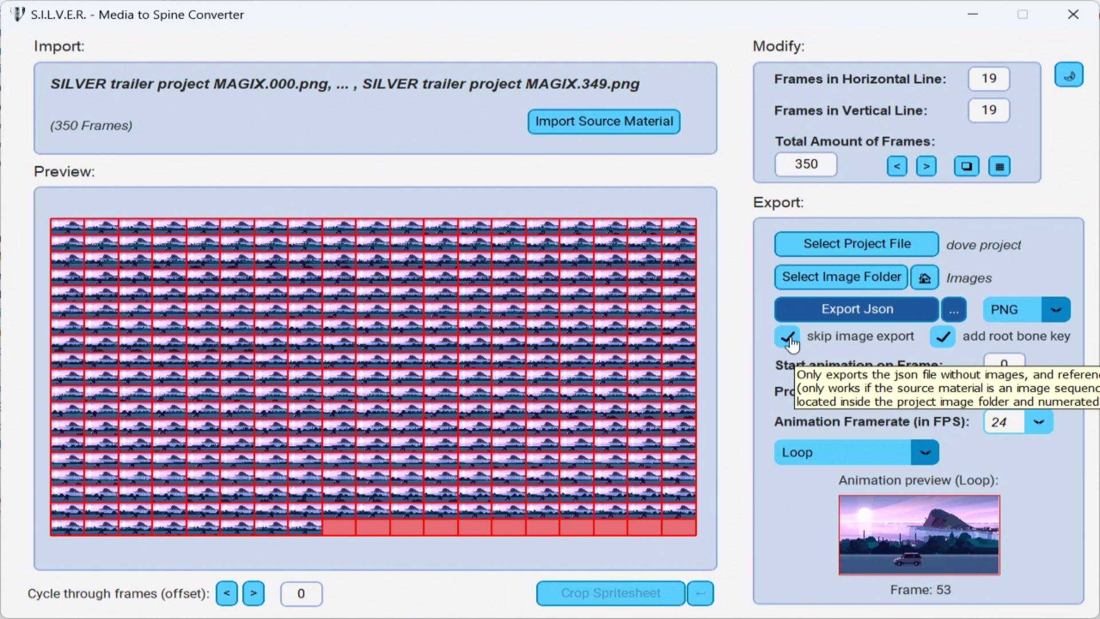
click(843, 309)
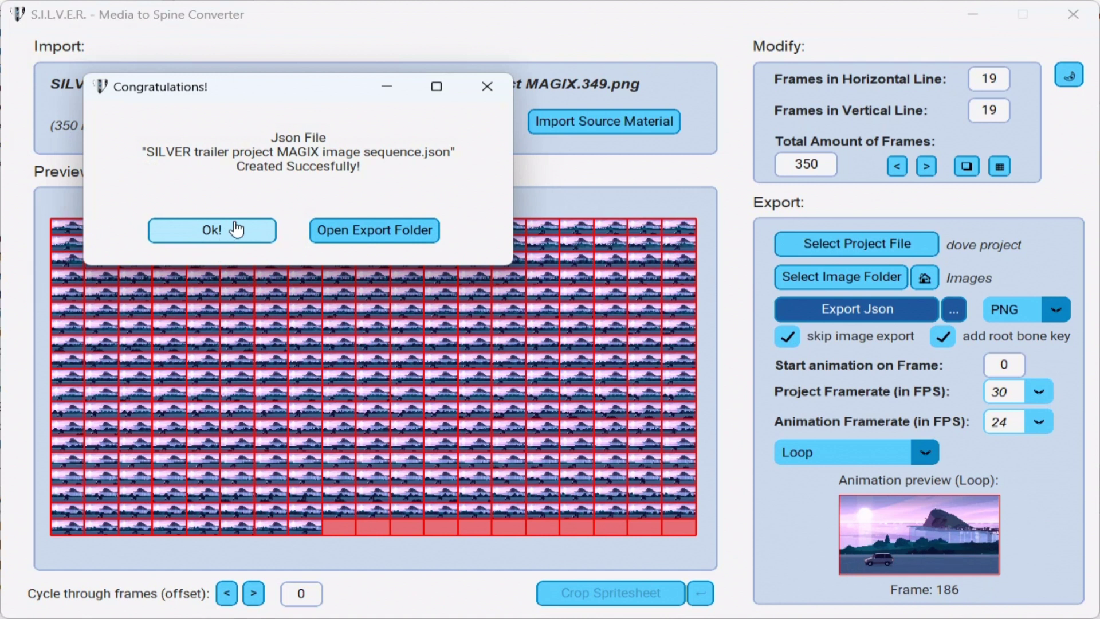
click(235, 239)
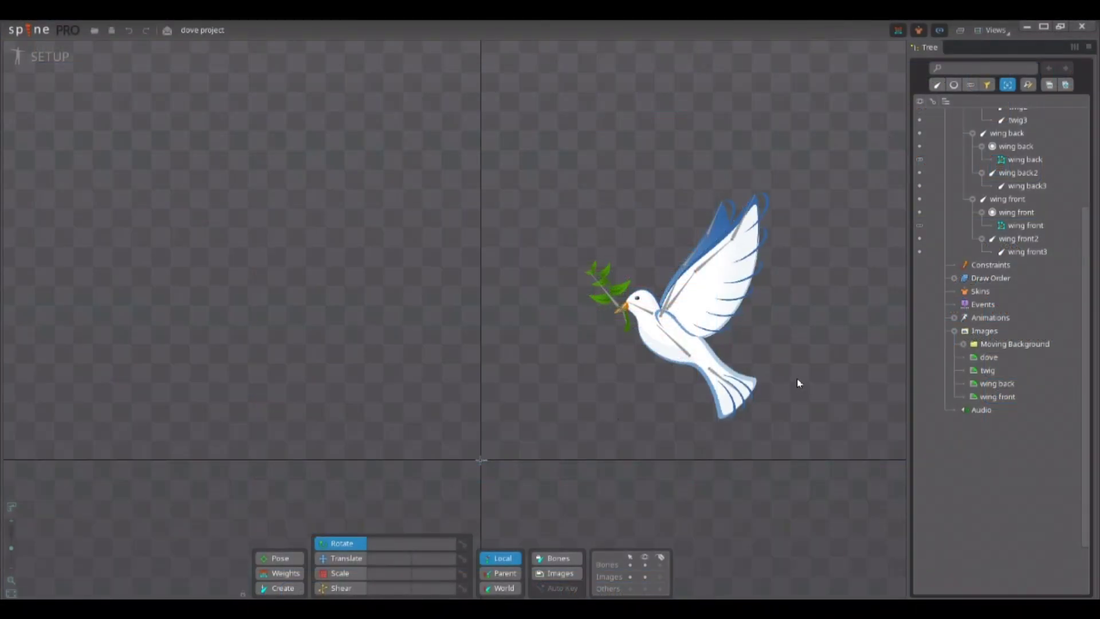
- Preview the dove in animate mode, then set Import Data to use the existing skeleton
click(50, 58)
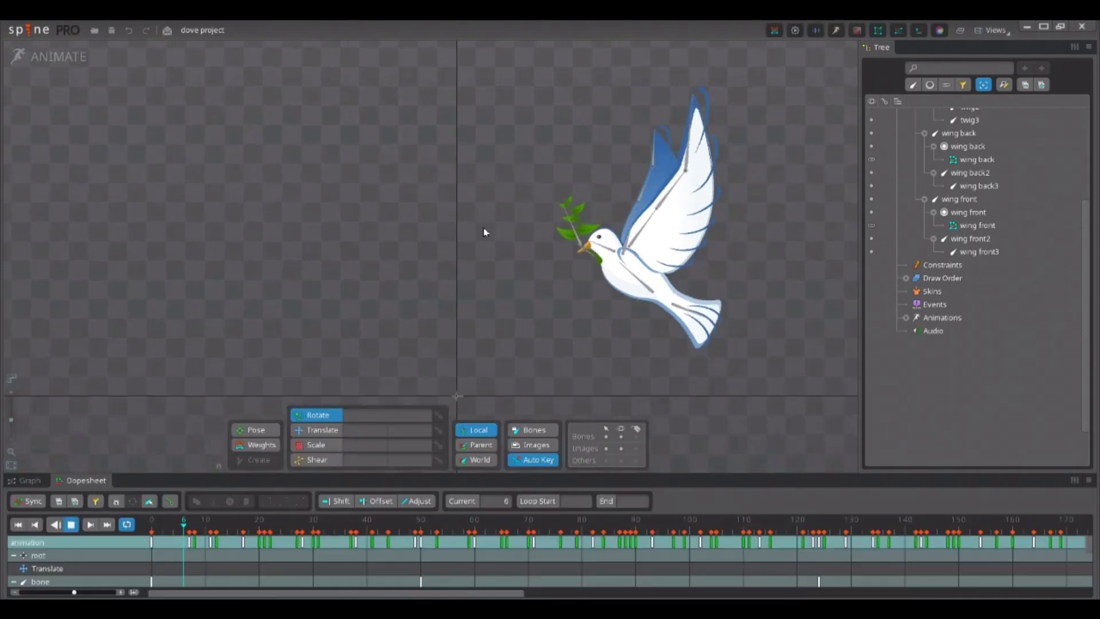
click(51, 57)
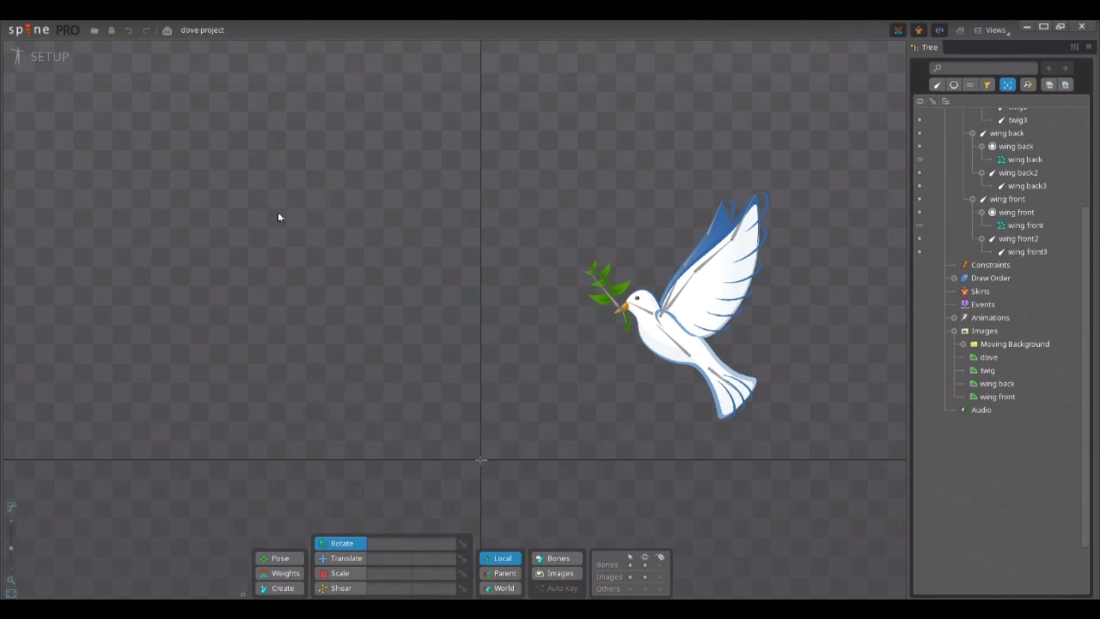
click(28, 30)
click(51, 157)
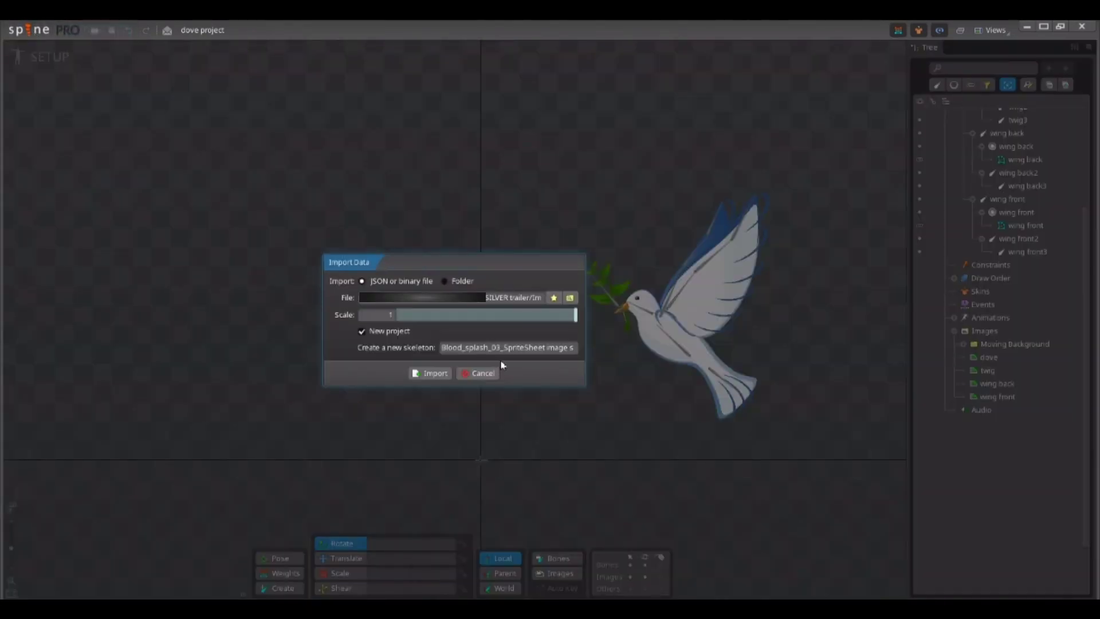
click(362, 332)
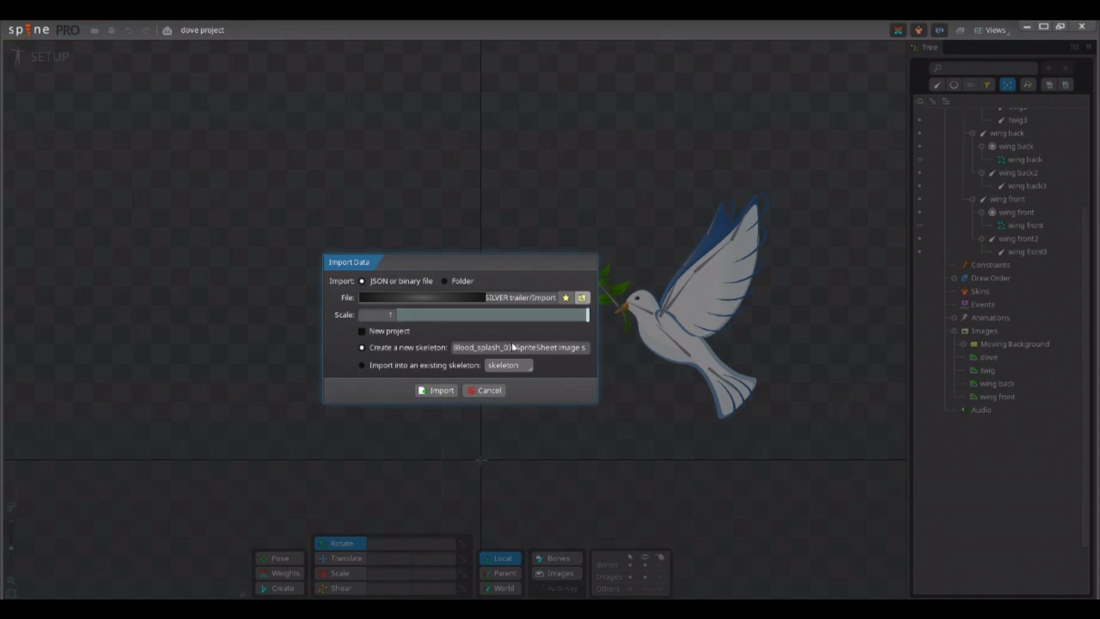
click(362, 366)
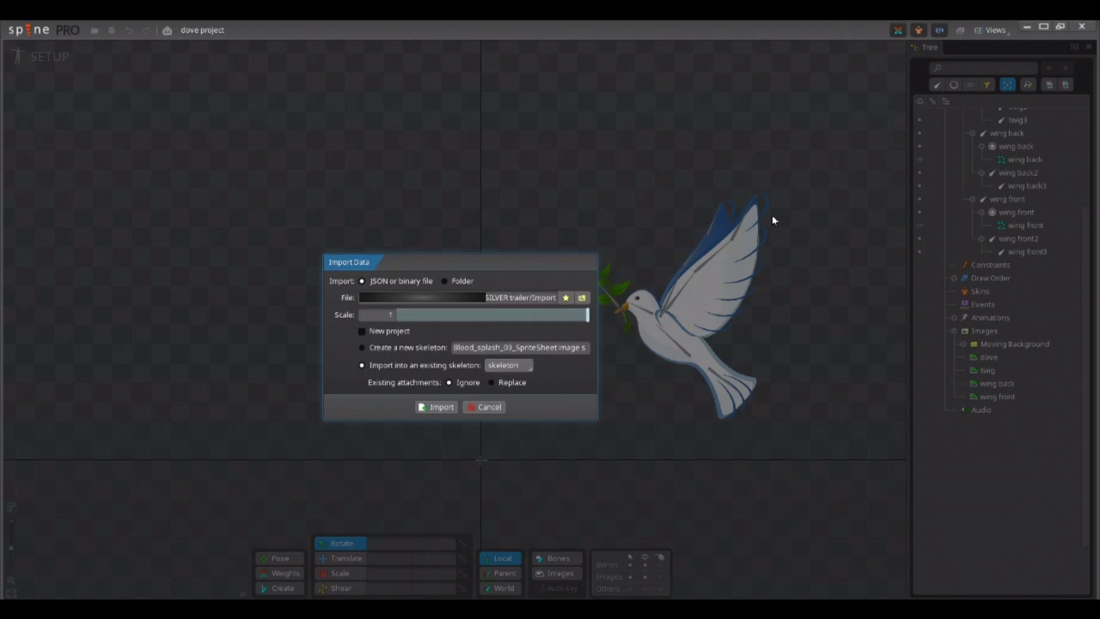
- Choose the exported image sequence JSON in Dove Animation and import it
click(584, 299)
click(417, 162)
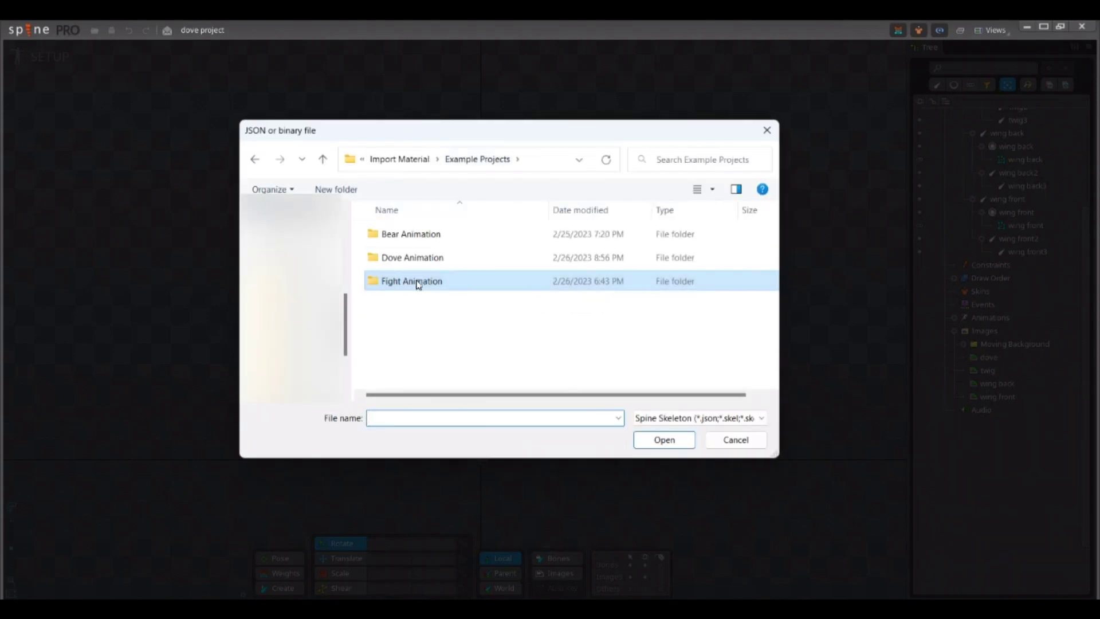
double_click(418, 260)
click(486, 245)
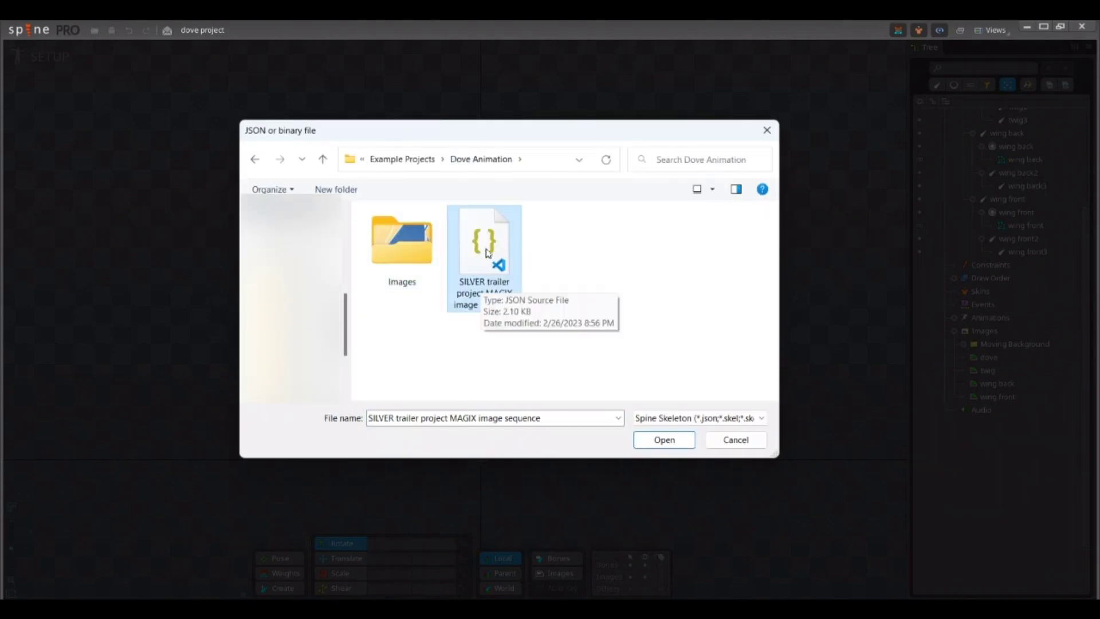
double_click(486, 252)
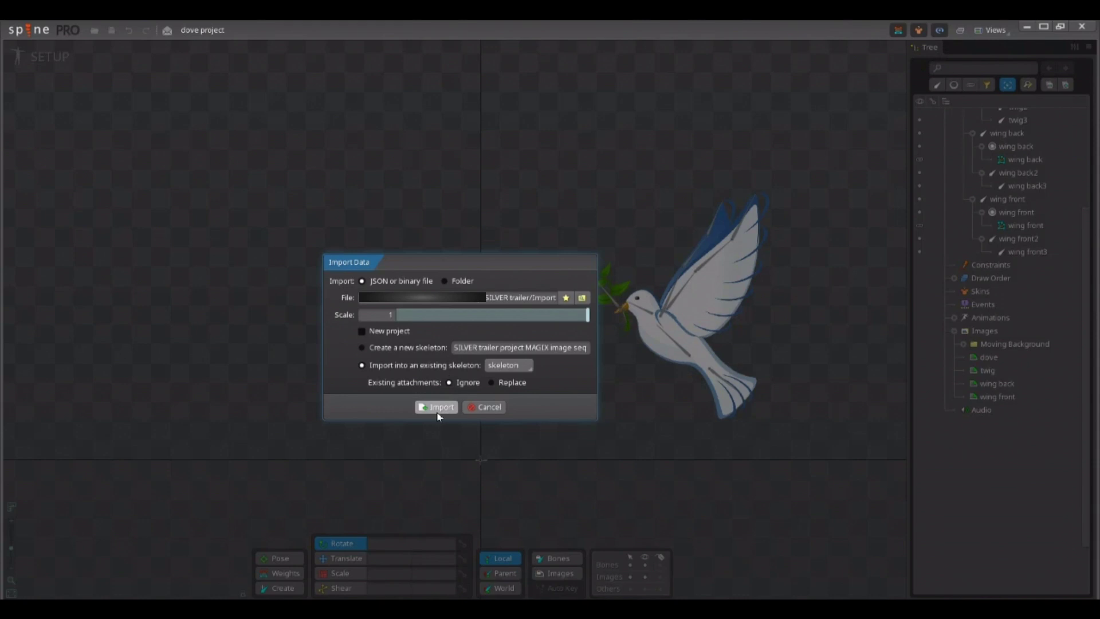
click(437, 412)
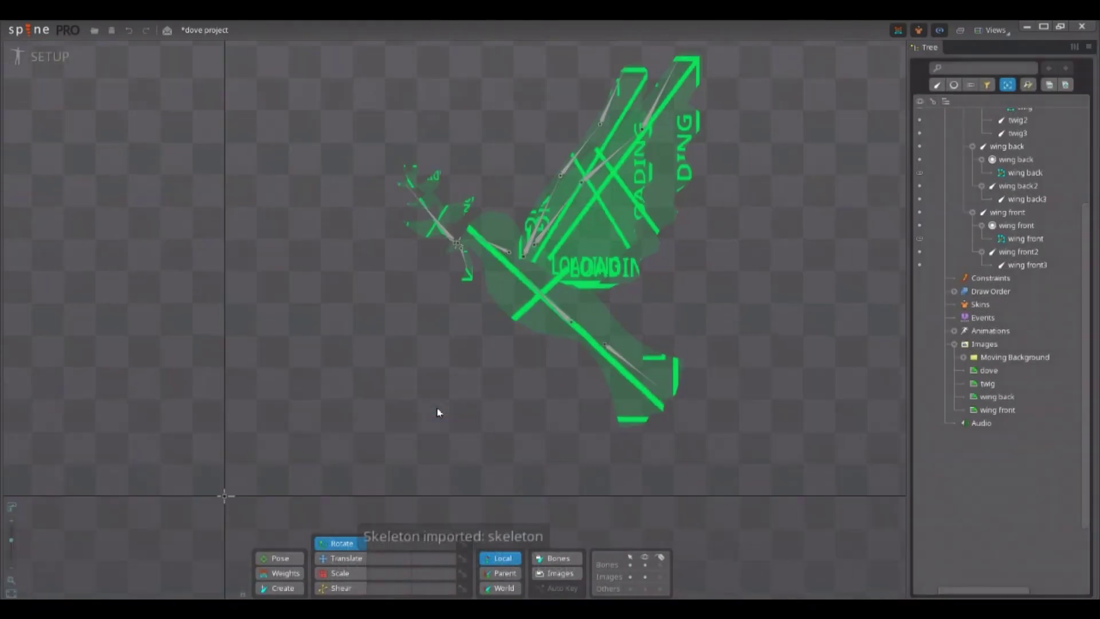
- Give the Moving Background slot a new bone and drag it upward behind the dove
scroll(398, 385, down, 5)
scroll(427, 313, up, 1)
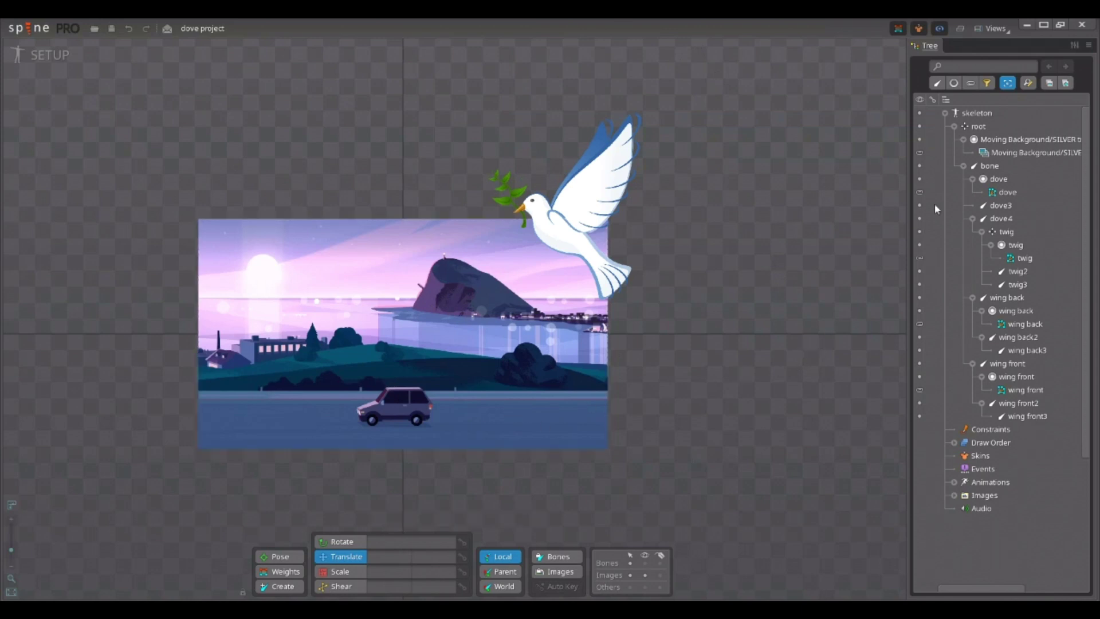
click(998, 141)
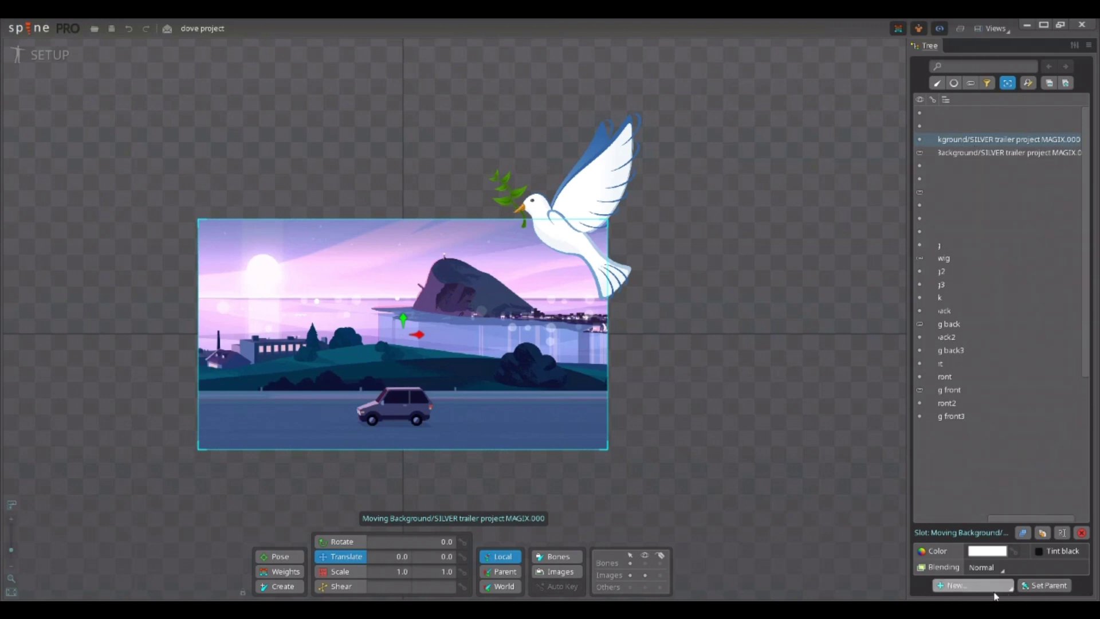
click(984, 590)
click(964, 499)
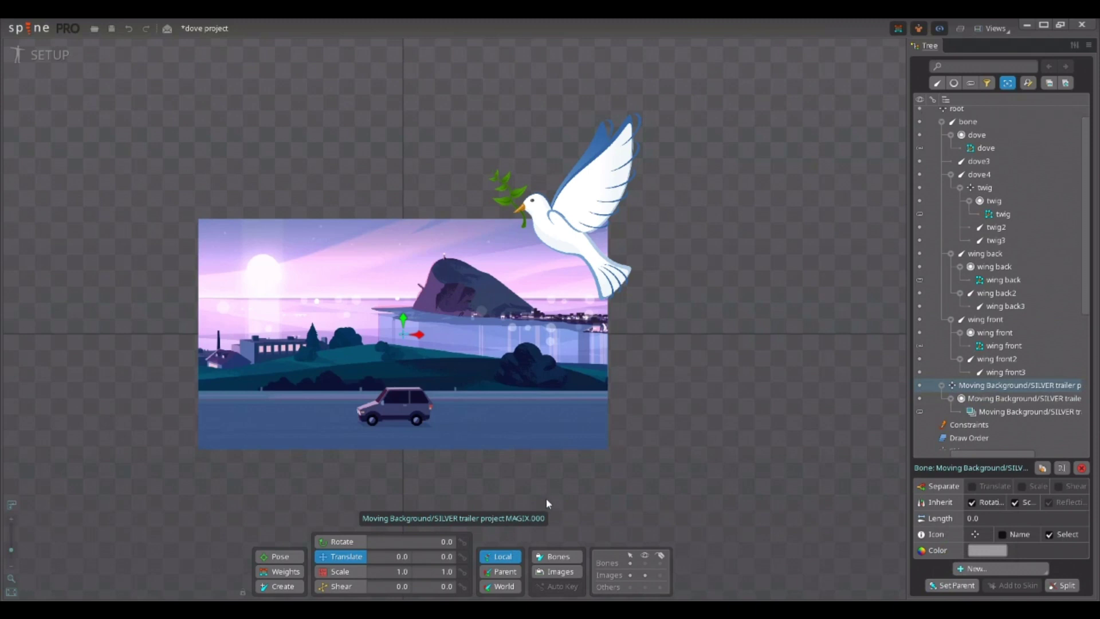
drag(546, 499, 554, 386)
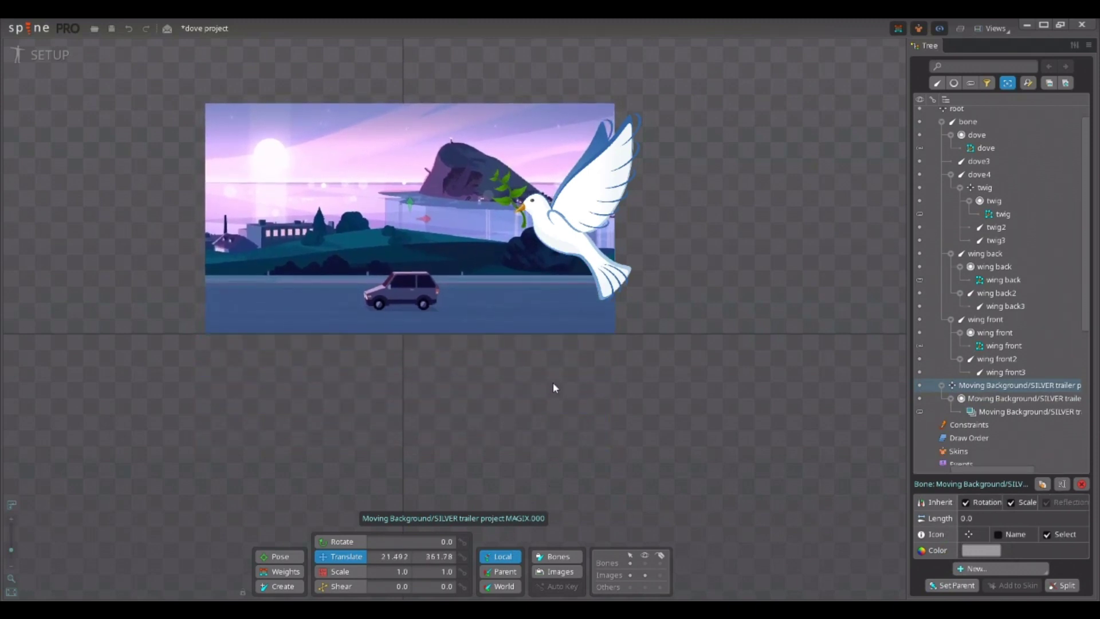
- In animate mode, key the Moving Background attachment's sequence at frame 0 and play it
click(40, 59)
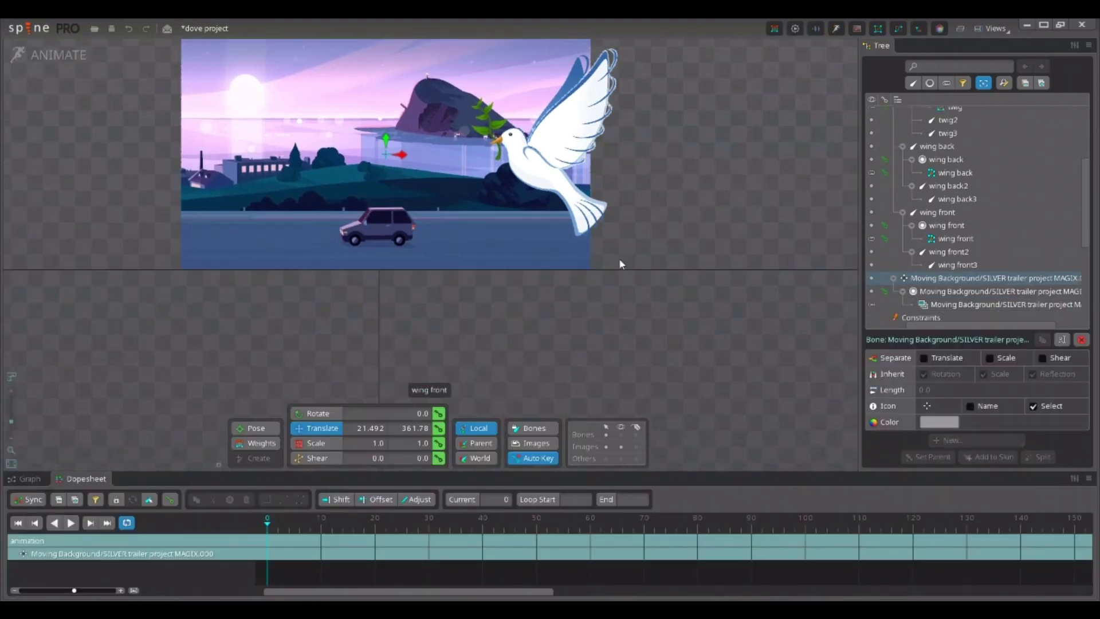
right_drag(688, 228, 723, 300)
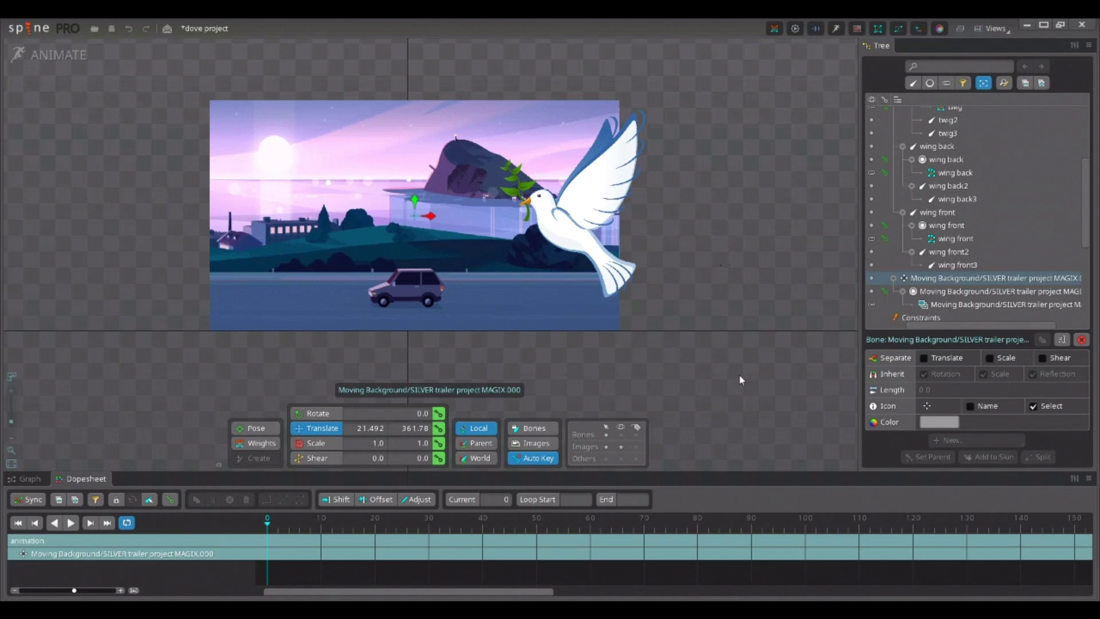
click(946, 304)
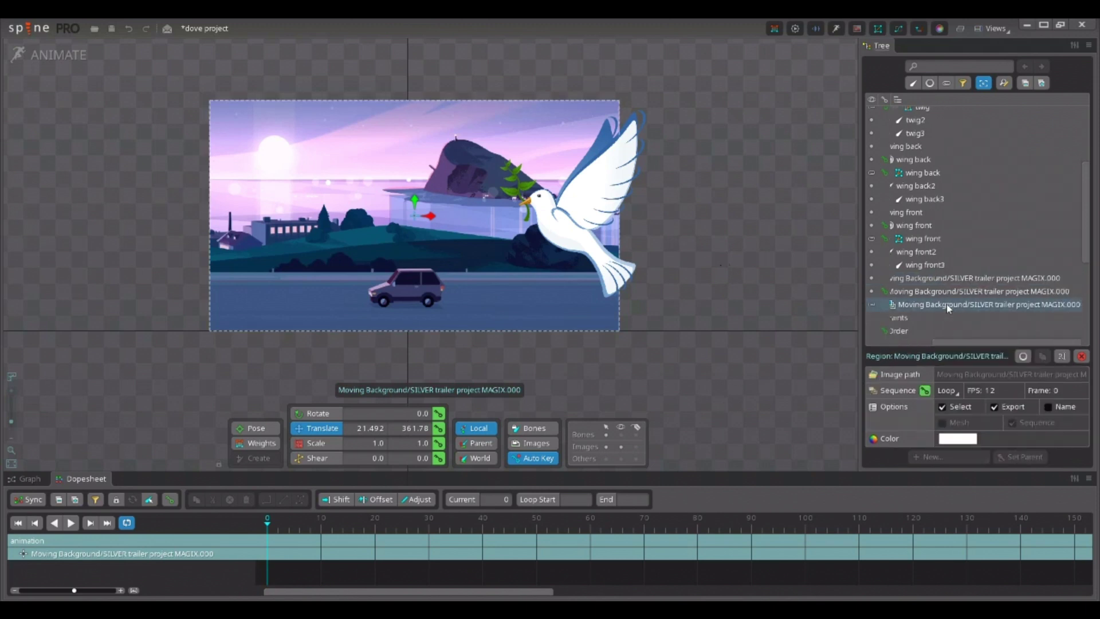
click(924, 391)
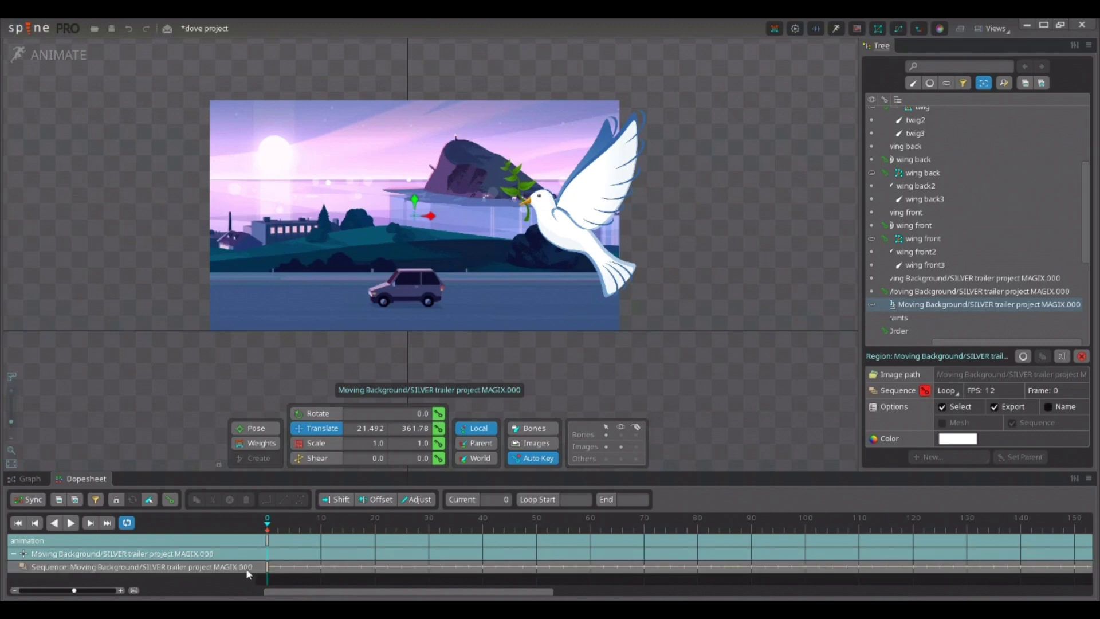
key(space)
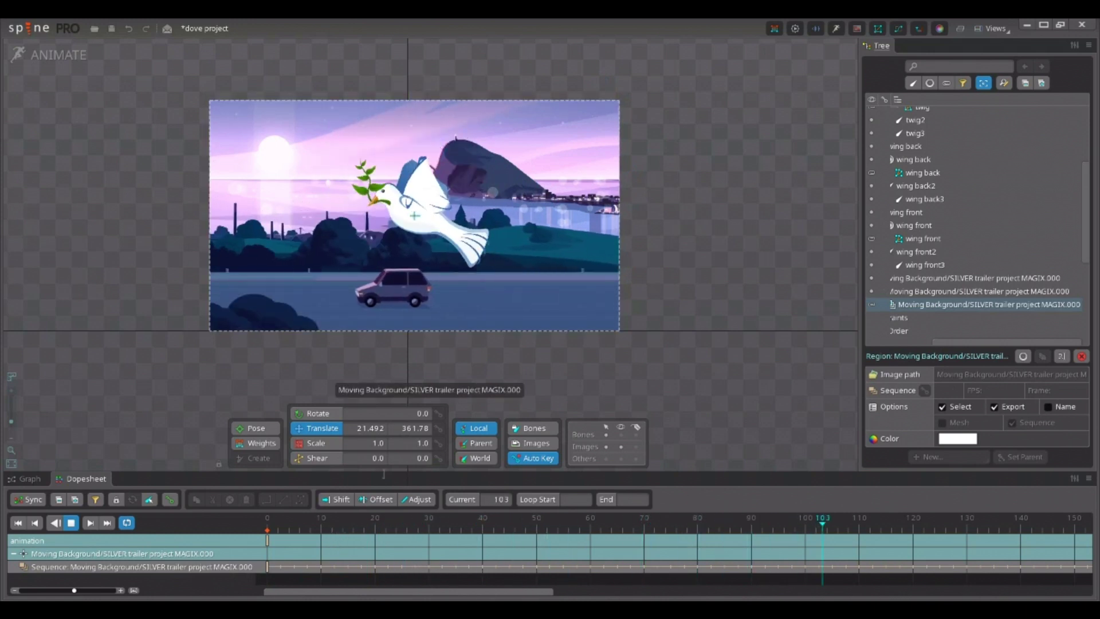
- Stop playback and replay the animation with the background sequence at 24 FPS
click(252, 523)
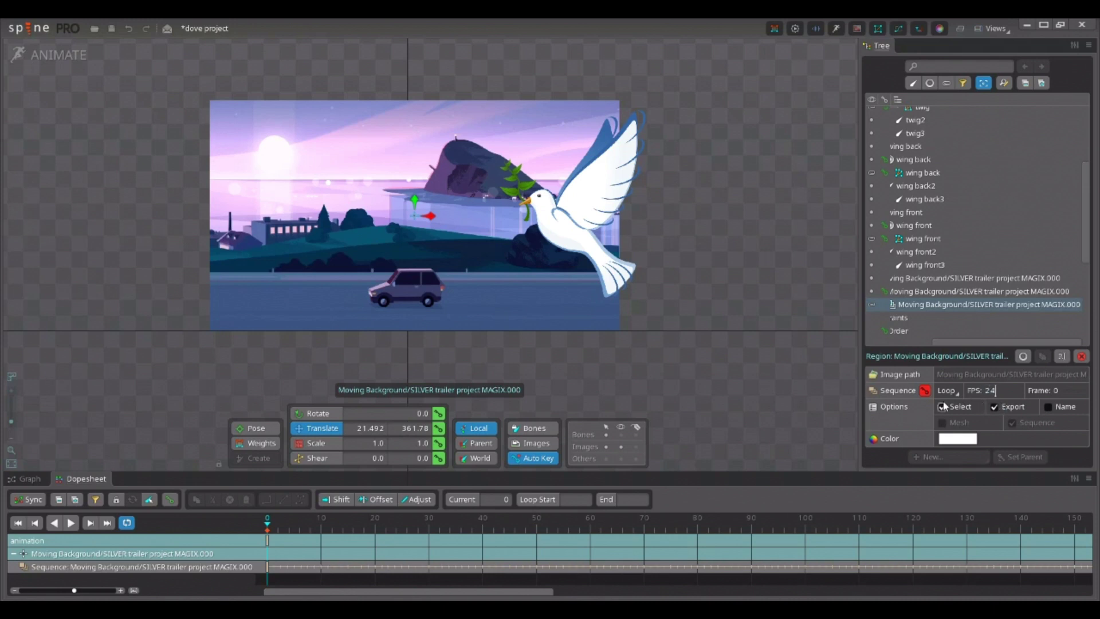
key(space)
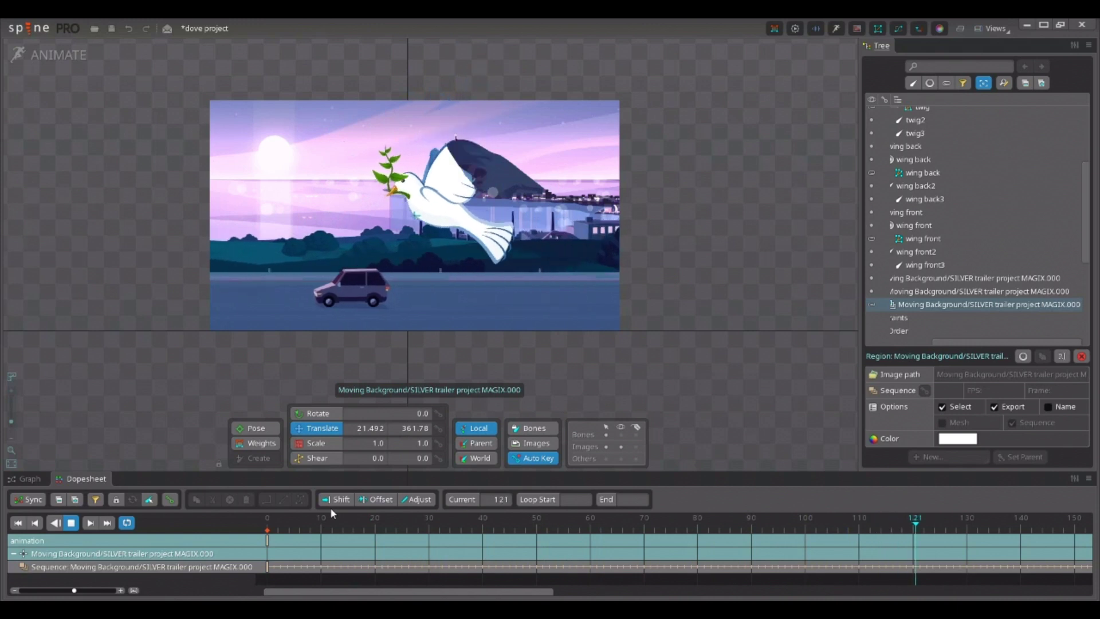
click(770, 347)
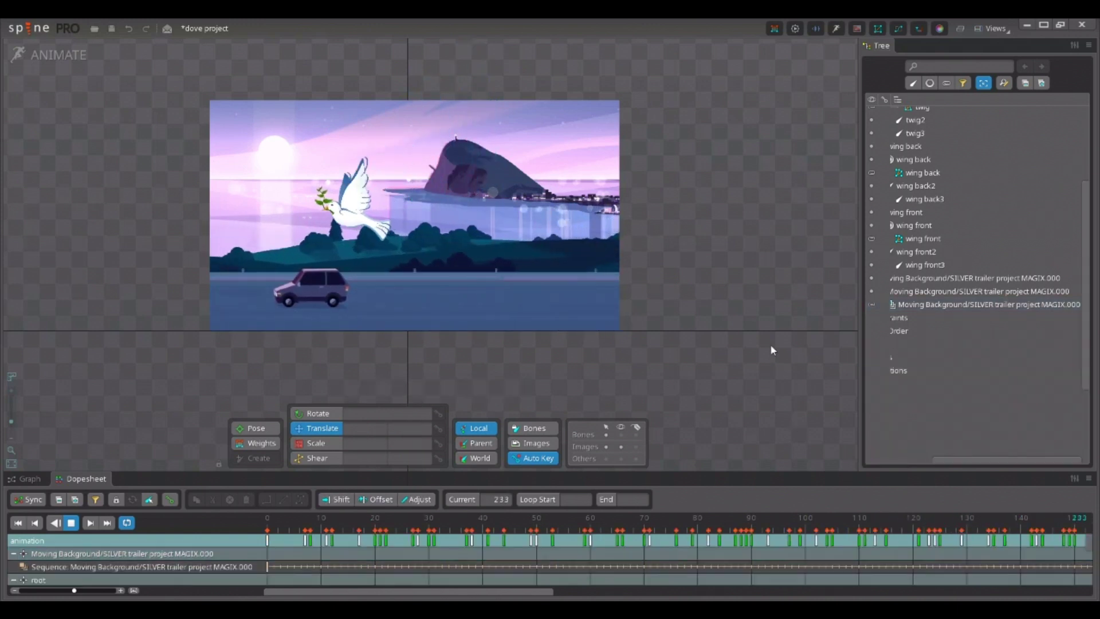